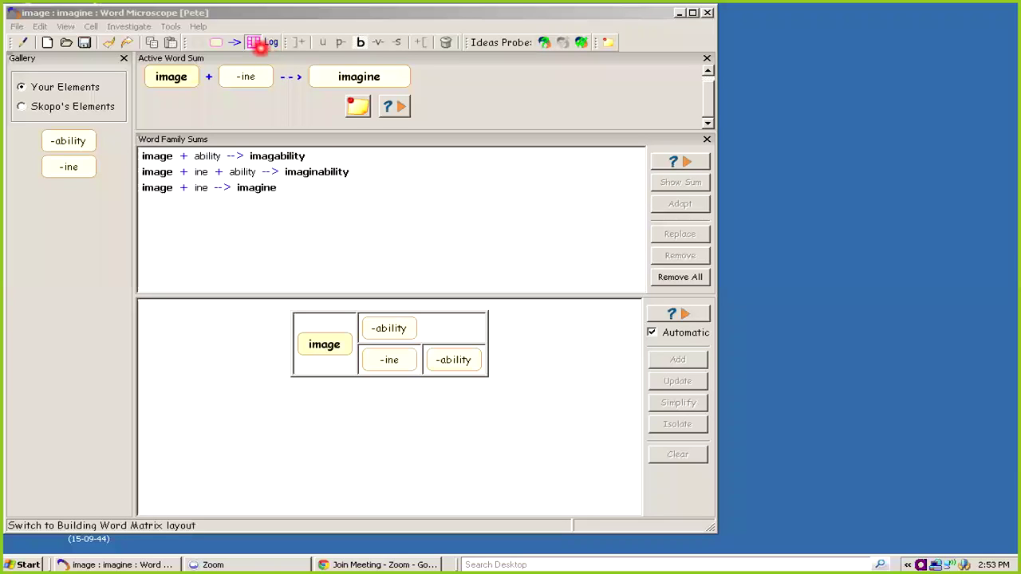
Step: Search the Ideas Probe for the word family built from image, list all suggestions, and move the probe window aside
click(261, 46)
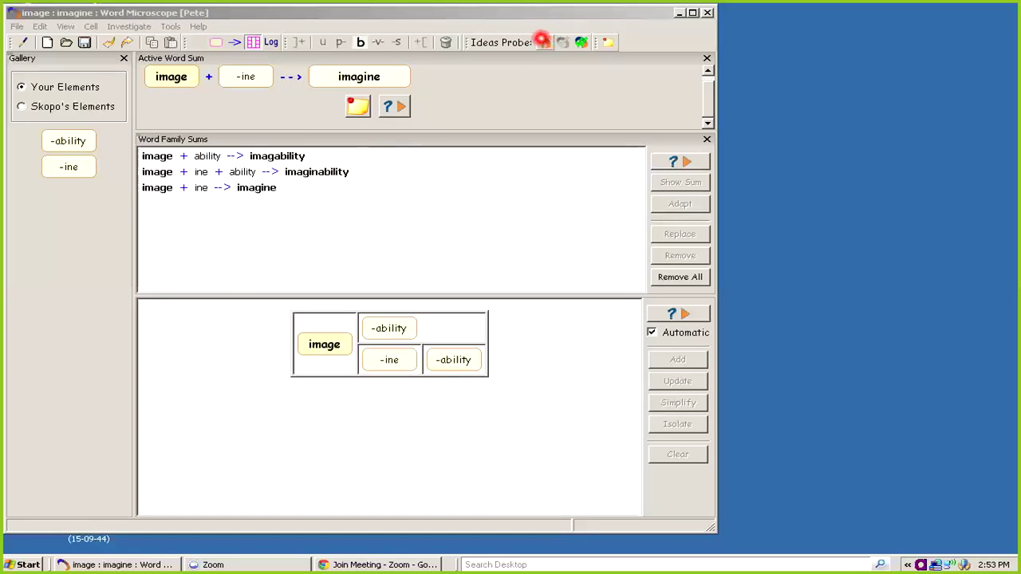
click(543, 40)
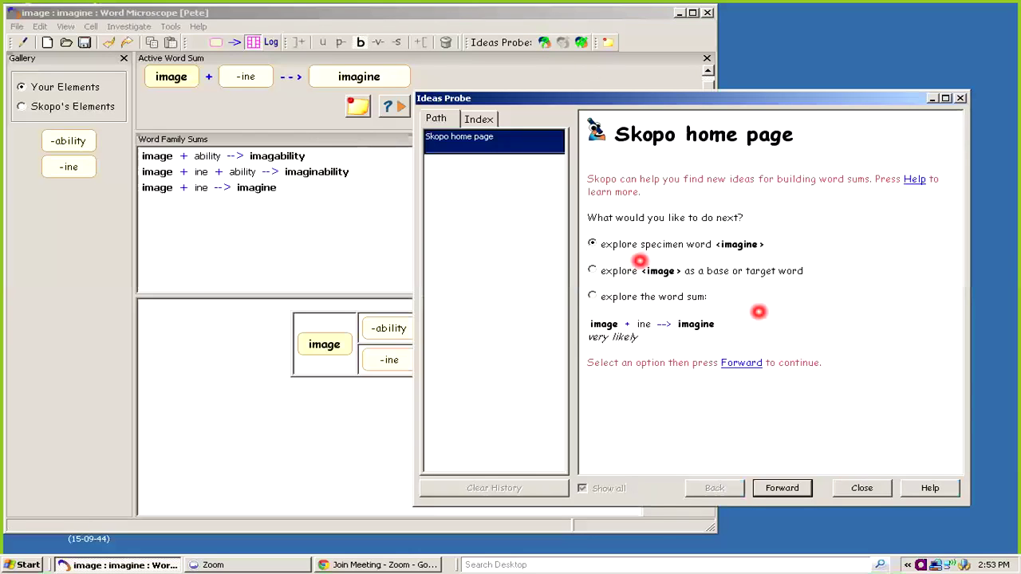
click(591, 271)
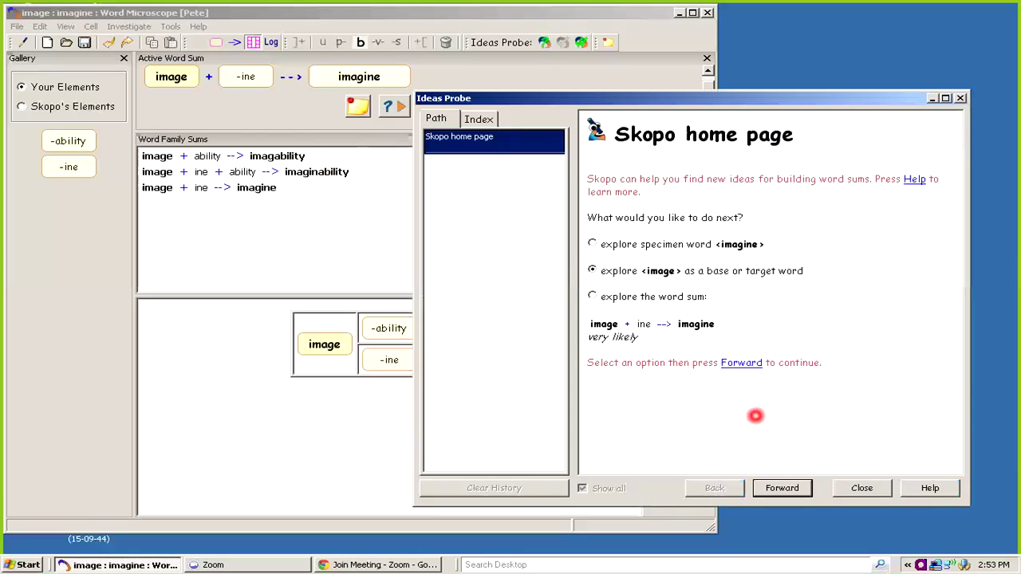
click(735, 363)
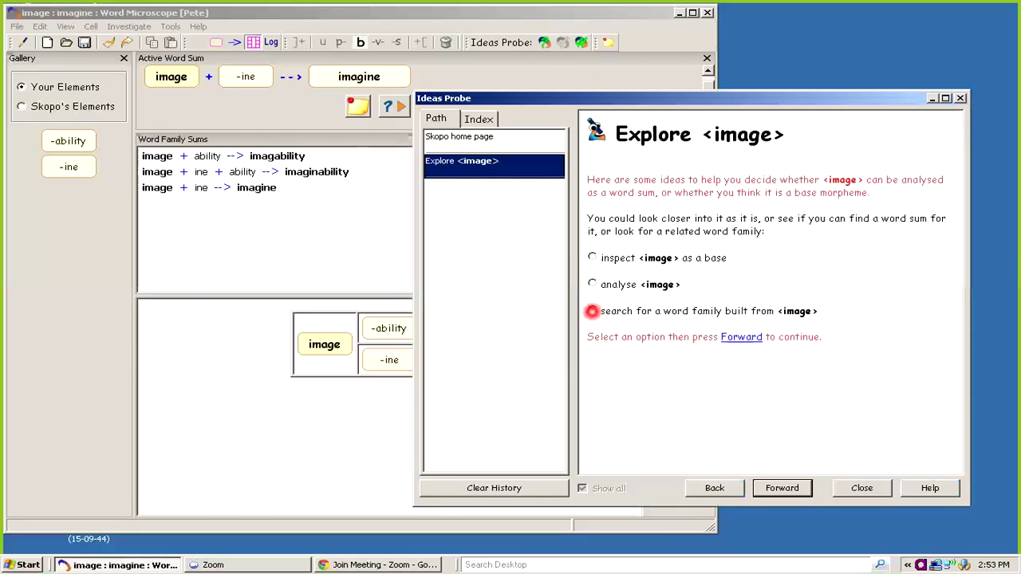
click(735, 337)
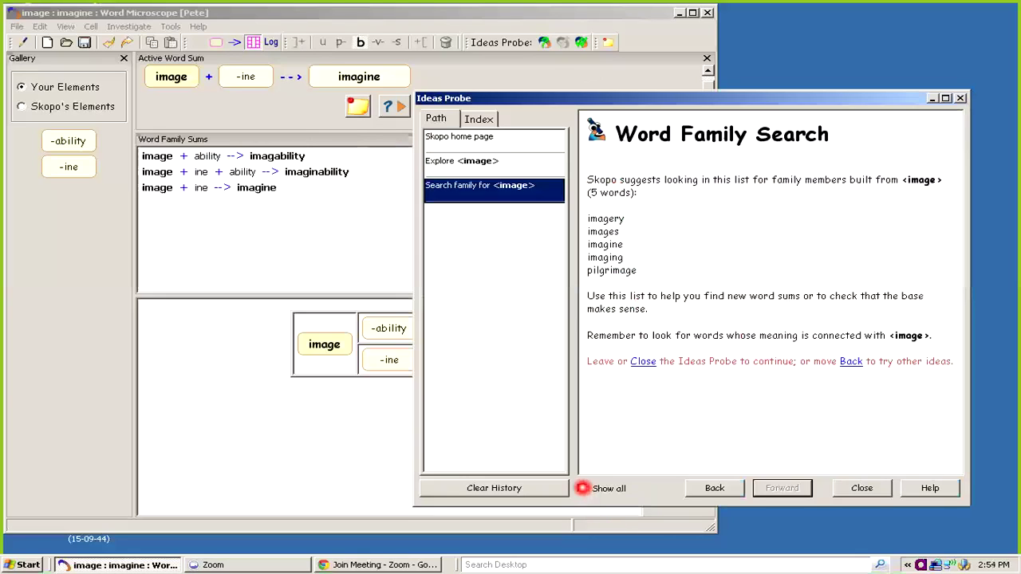
click(583, 488)
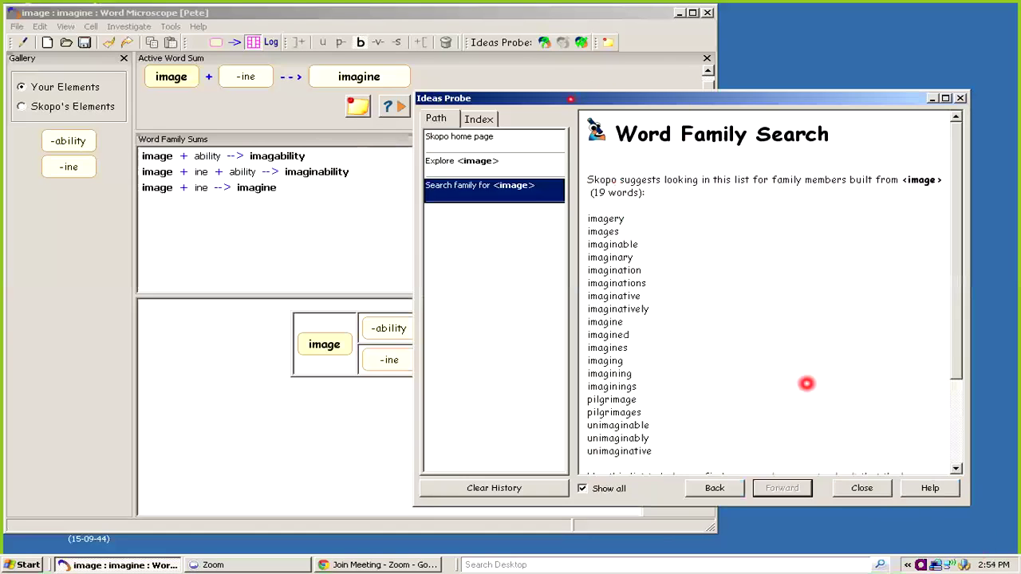
drag(571, 99, 793, 78)
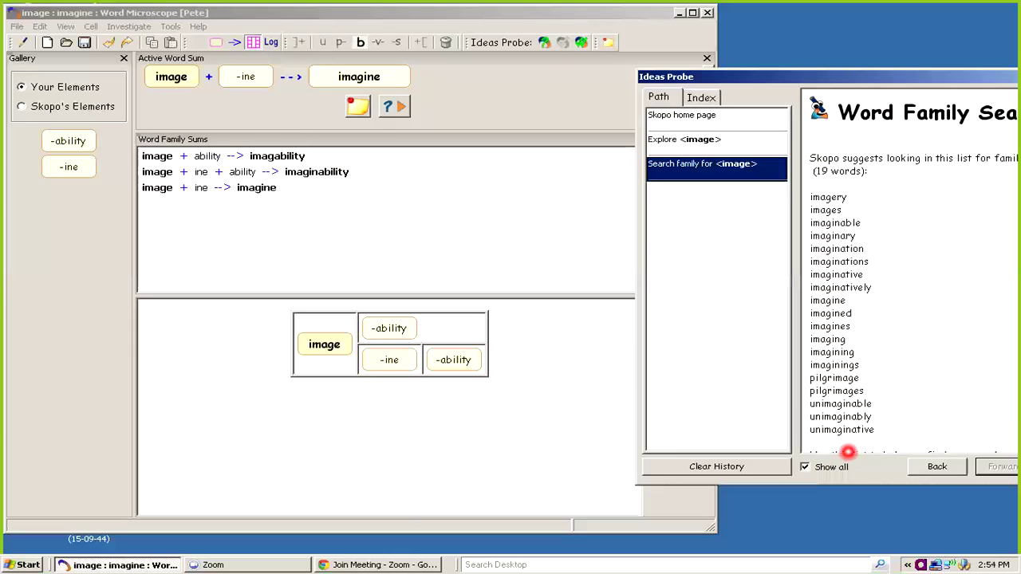
Step: Add a cell after -ine in the active word sum and enter ate as a suffix
click(509, 105)
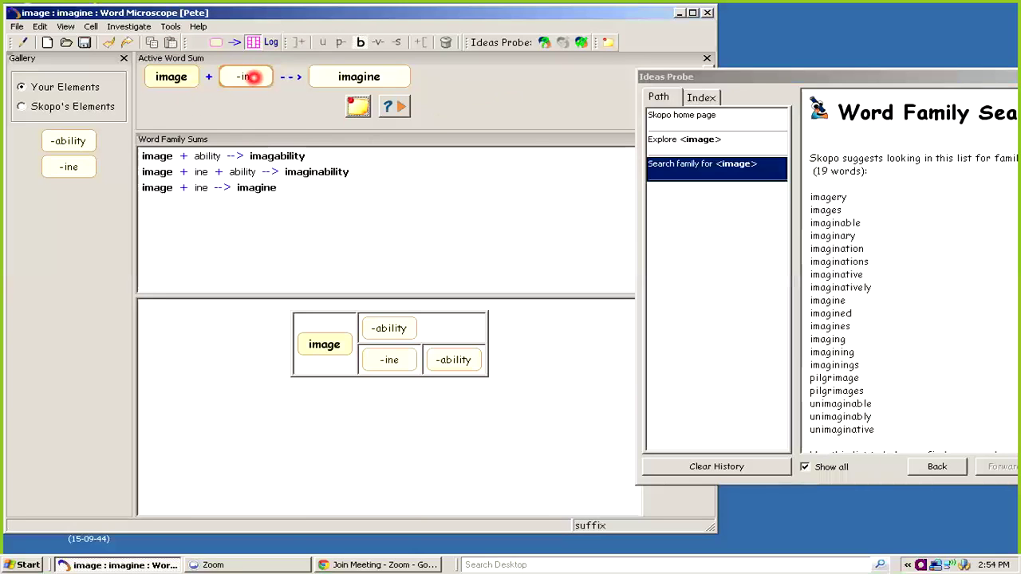
right_click(249, 77)
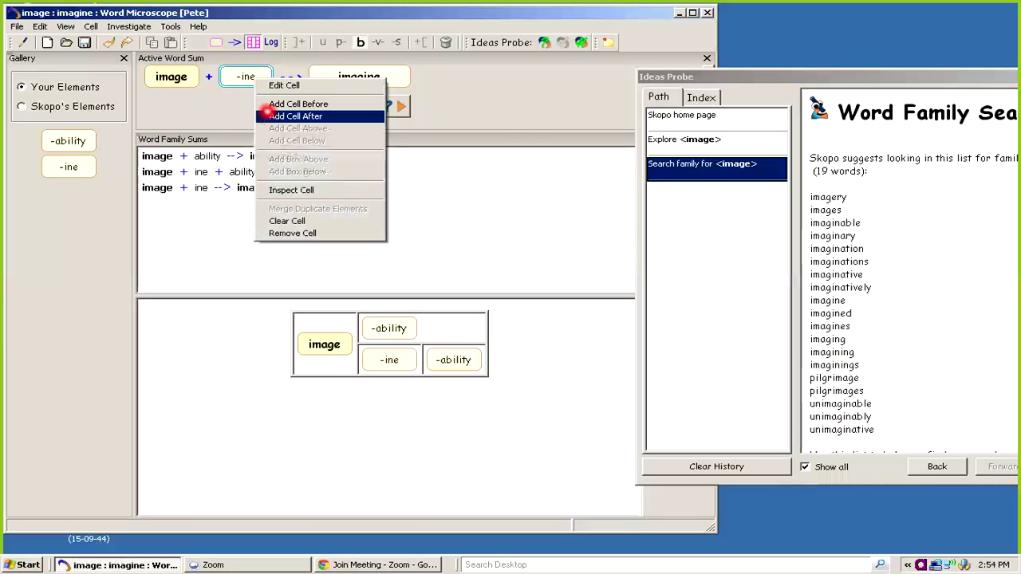
click(269, 116)
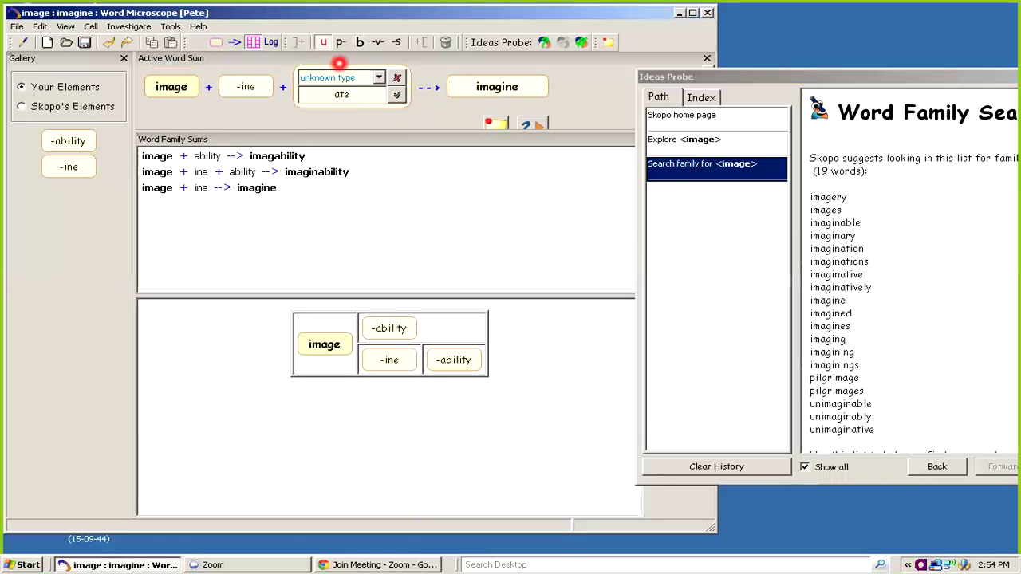
click(397, 41)
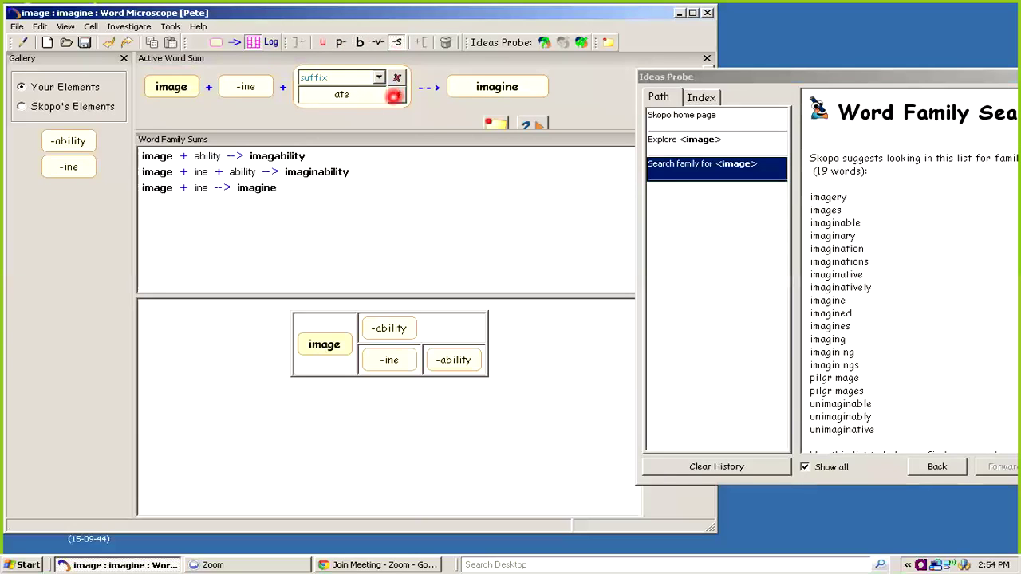
click(394, 95)
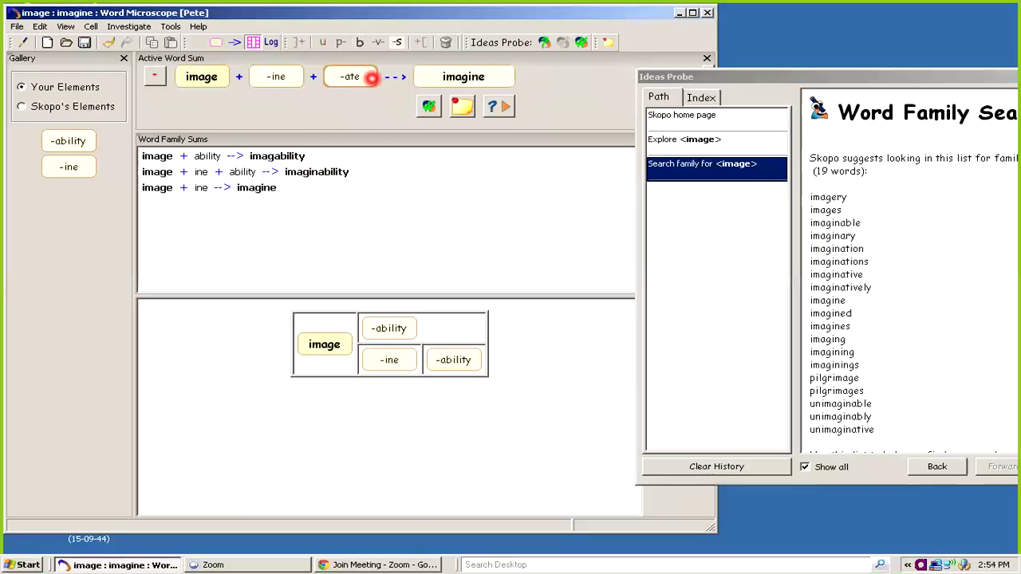
Step: Add a cell after -ate in the active word sum and enter ive
right_click(369, 76)
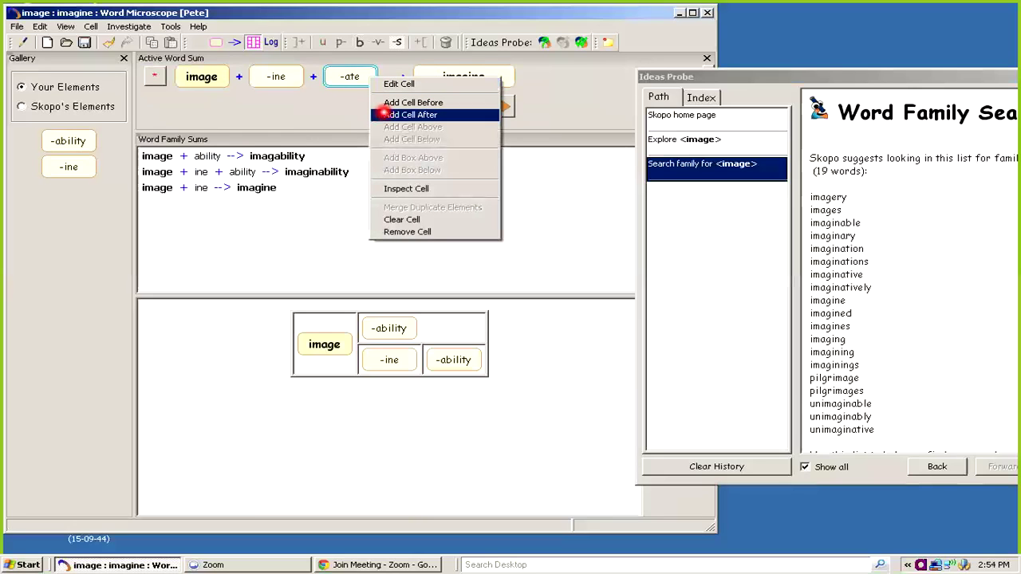
click(384, 113)
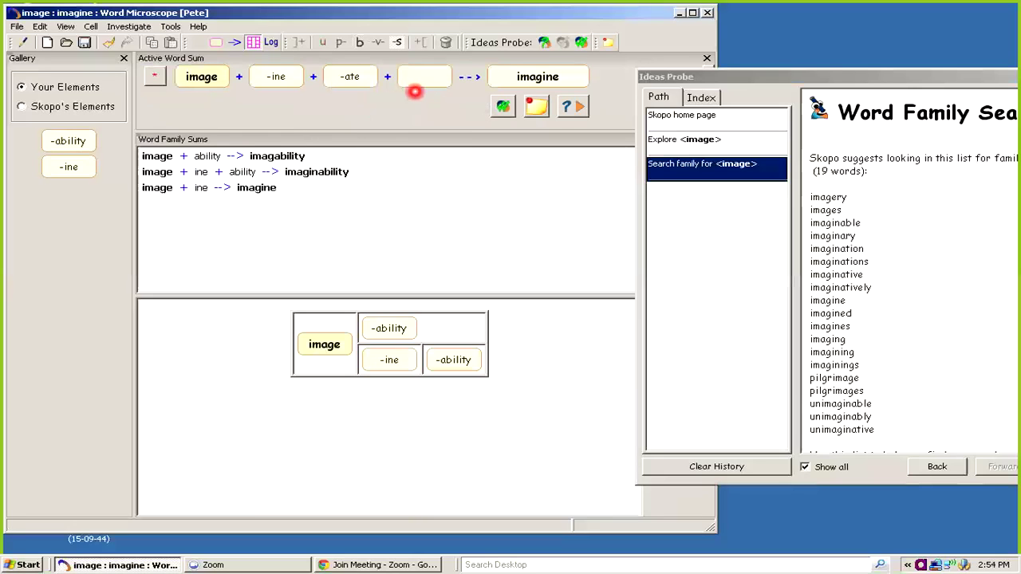
click(423, 83)
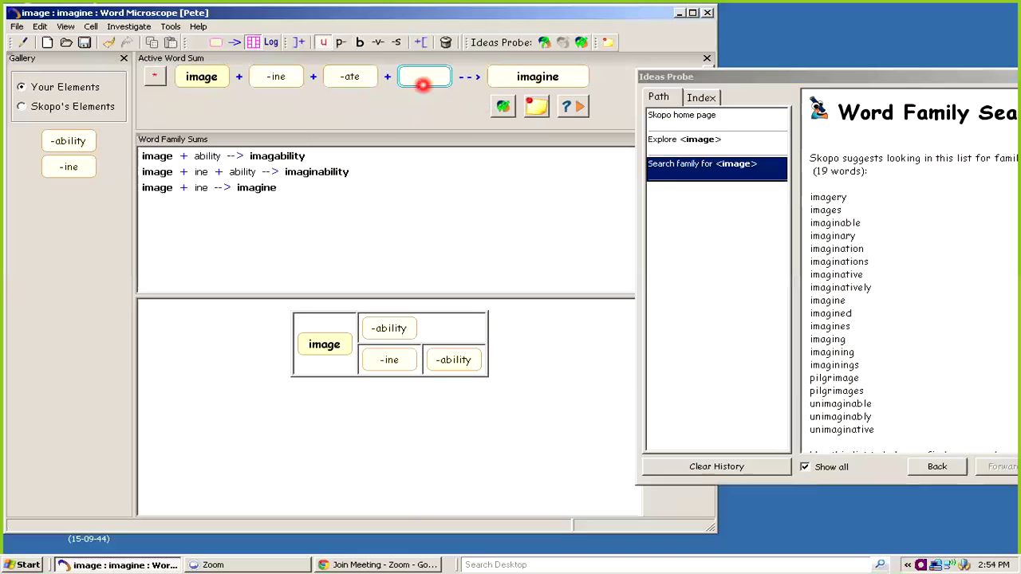
click(423, 81)
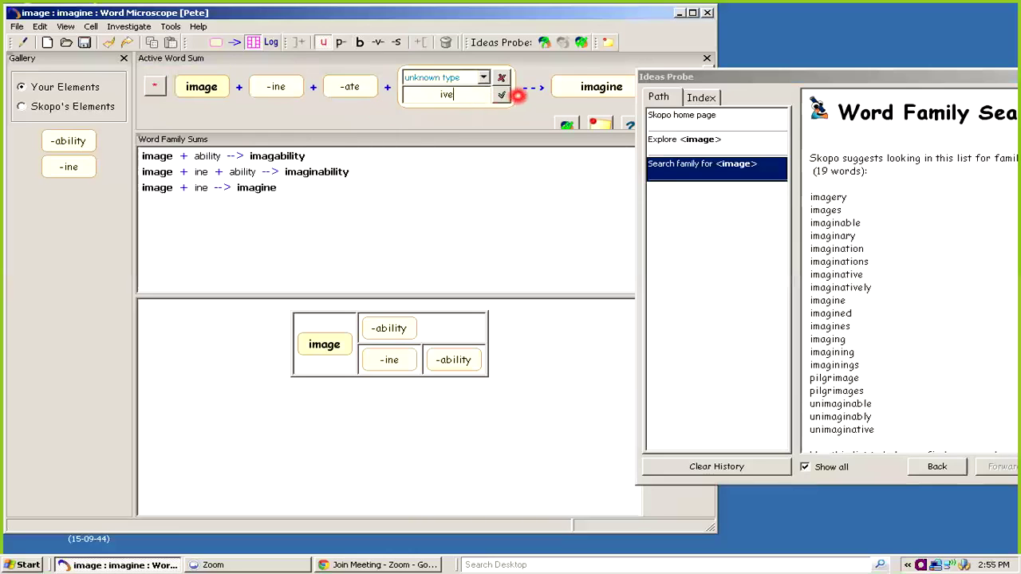
click(498, 95)
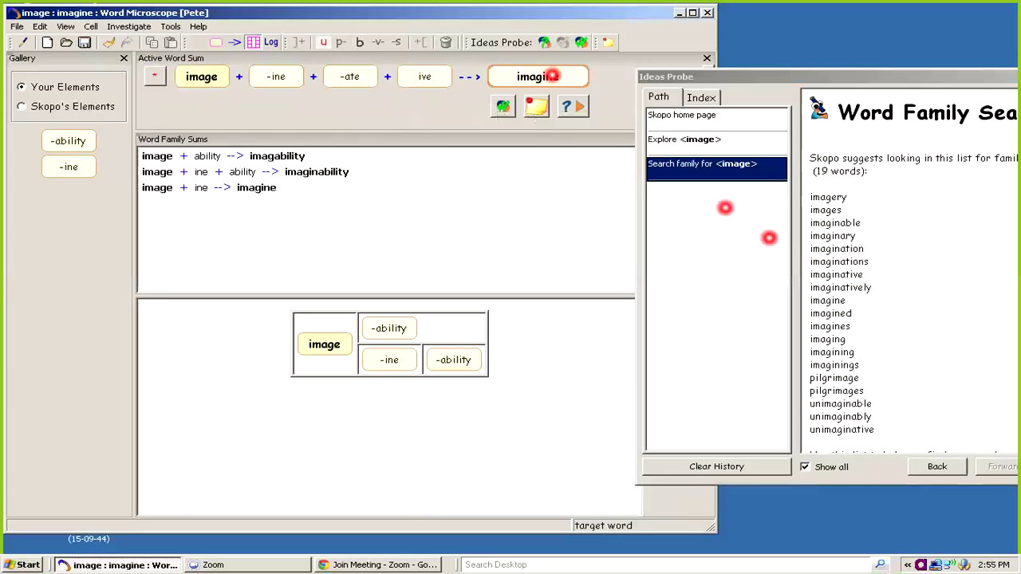
Step: Add a cell after ive in the active word sum and enter ly
right_click(420, 77)
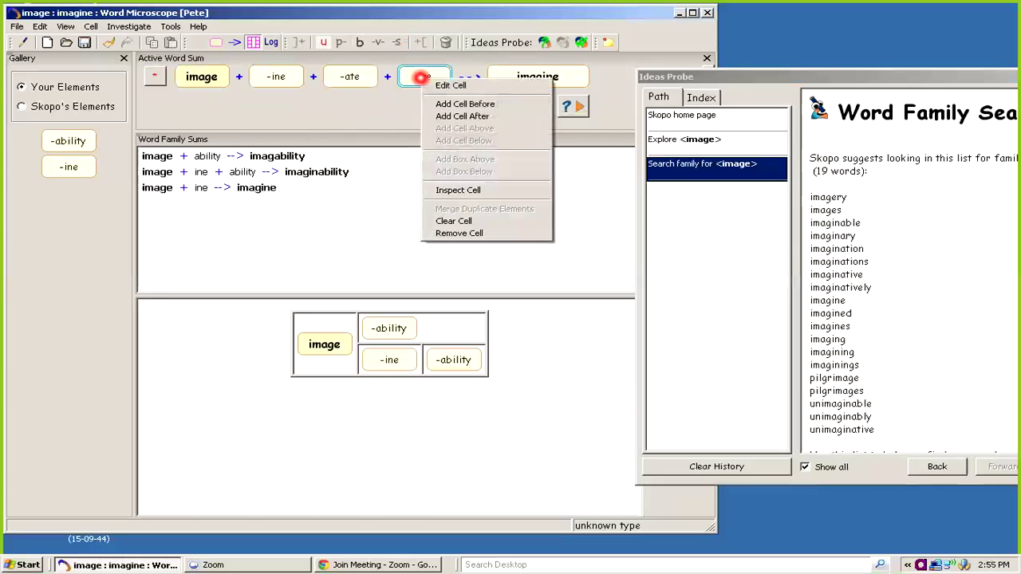
click(438, 116)
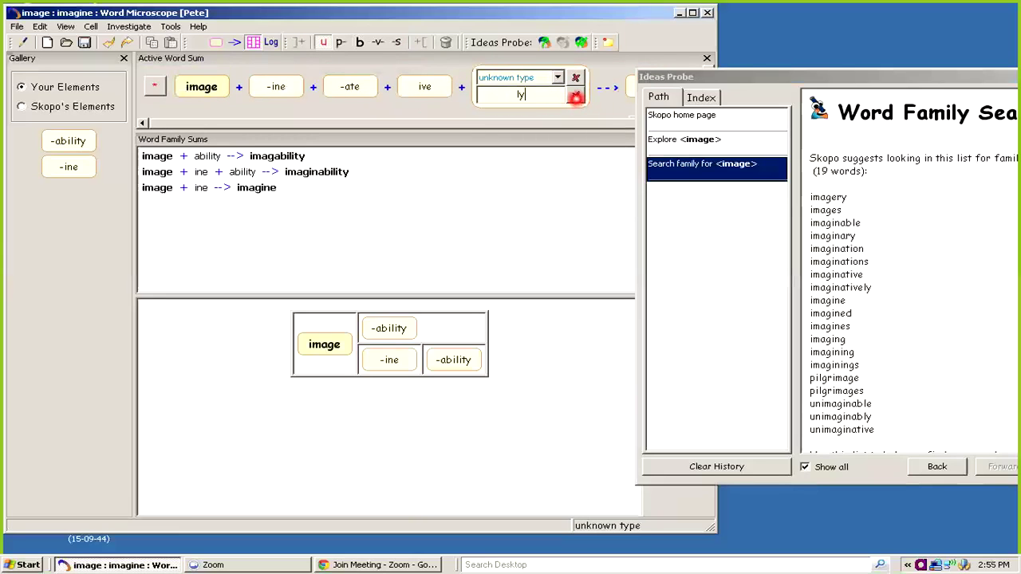
click(576, 96)
Step: Set the target word to imaginatively and post the completed sum to the word family sums
click(769, 77)
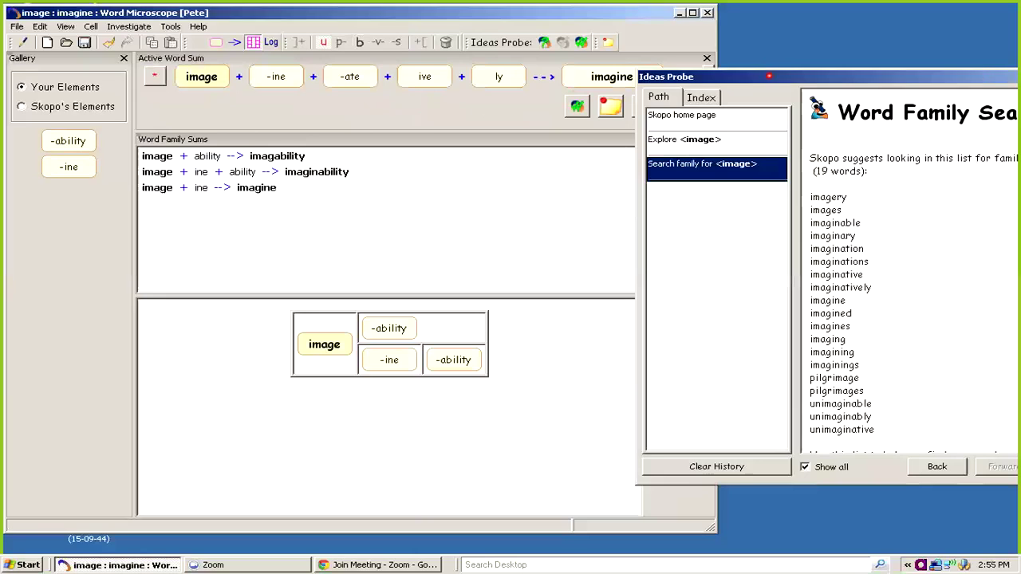
drag(769, 76, 776, 243)
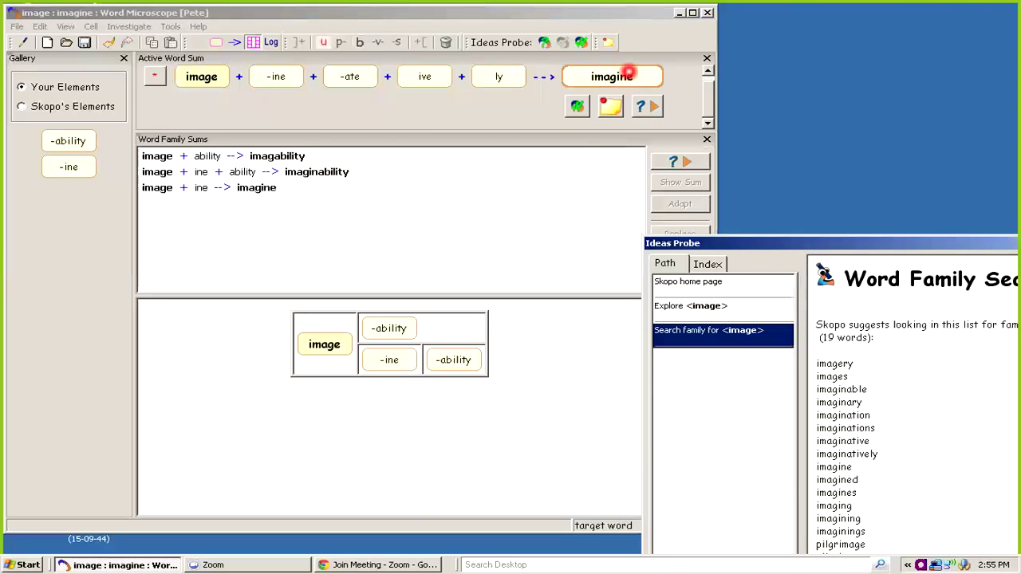
click(613, 76)
double_click(606, 96)
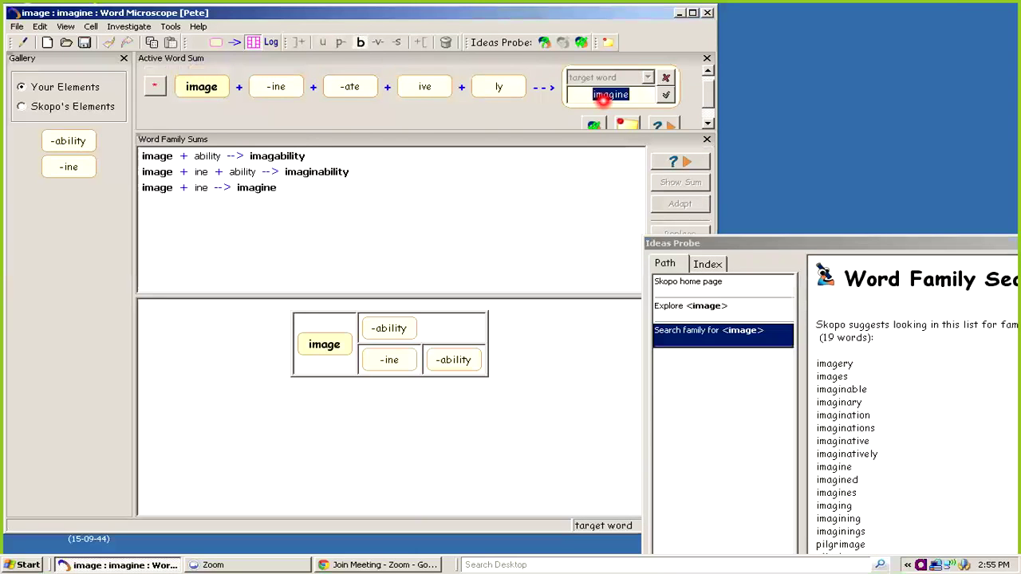
text(imaginat)
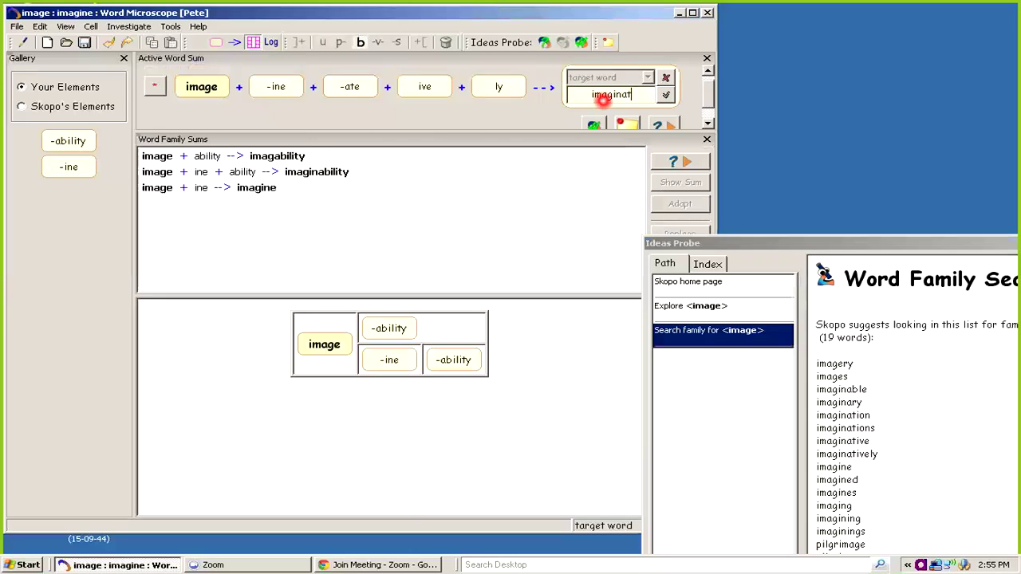
text(ively)
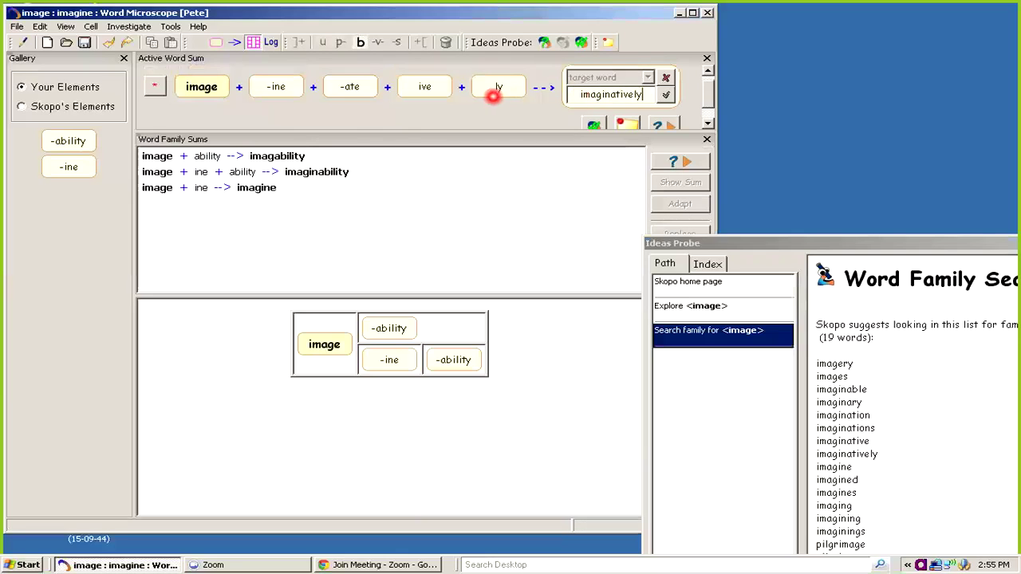
click(664, 94)
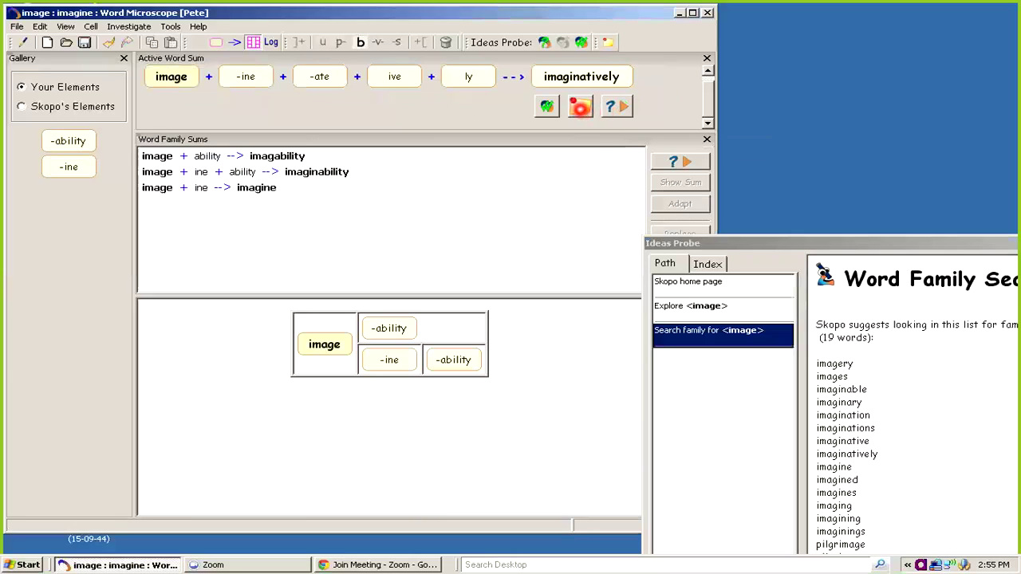
click(580, 108)
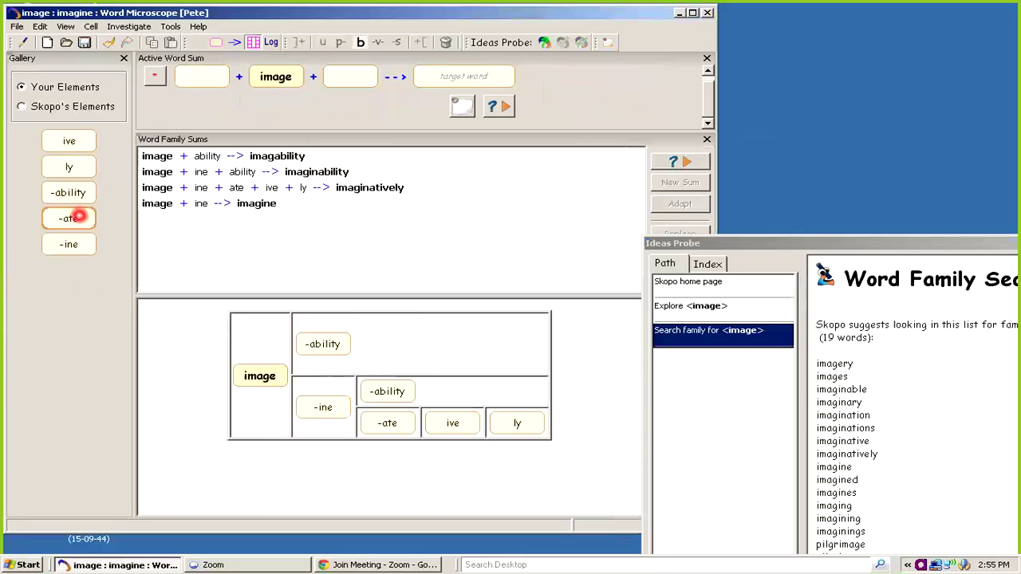
Step: Move the Ideas Probe so its full word list shows, and enter the prefix un in the empty cell before image
click(762, 242)
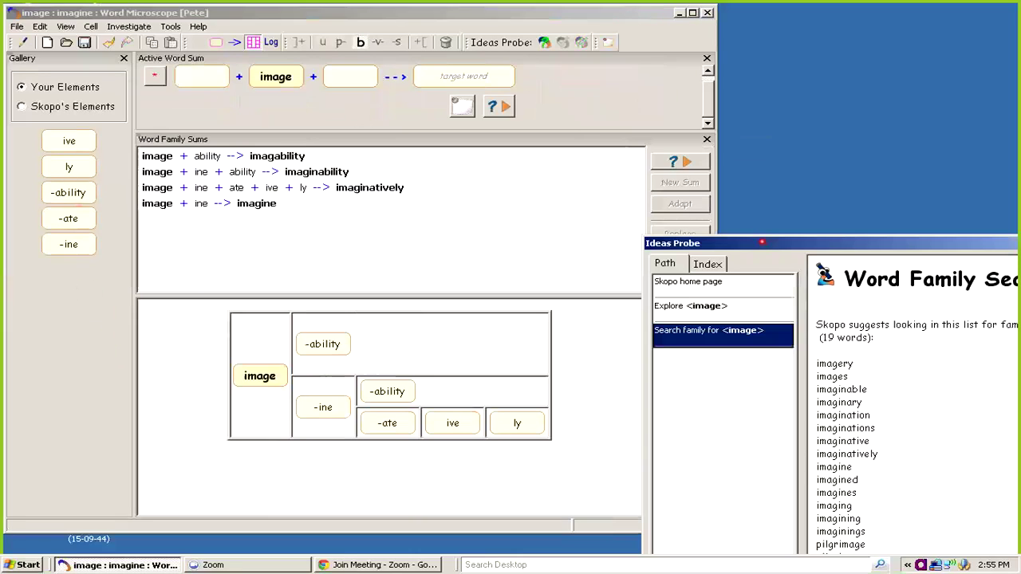
drag(762, 242, 753, 126)
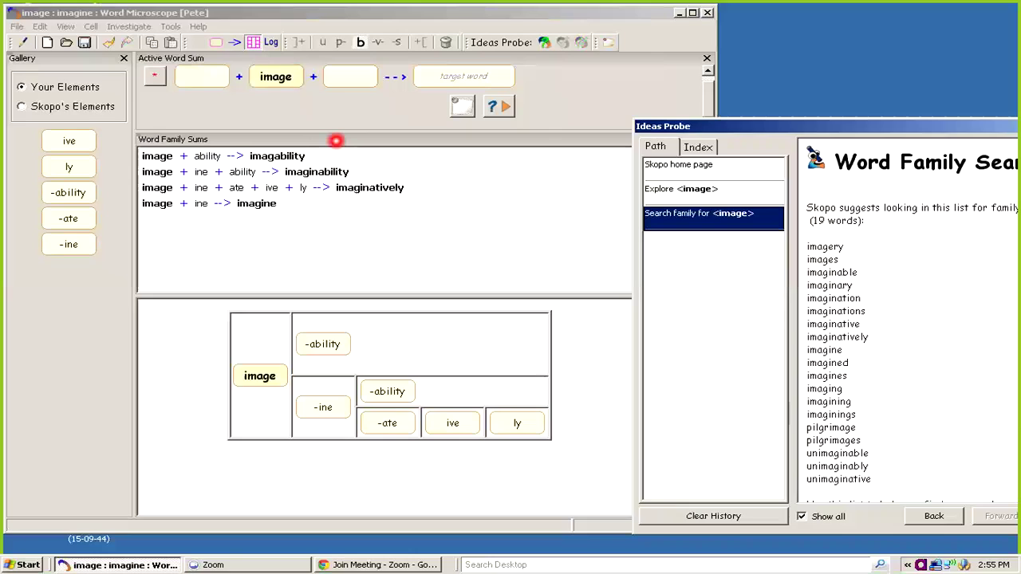
click(206, 76)
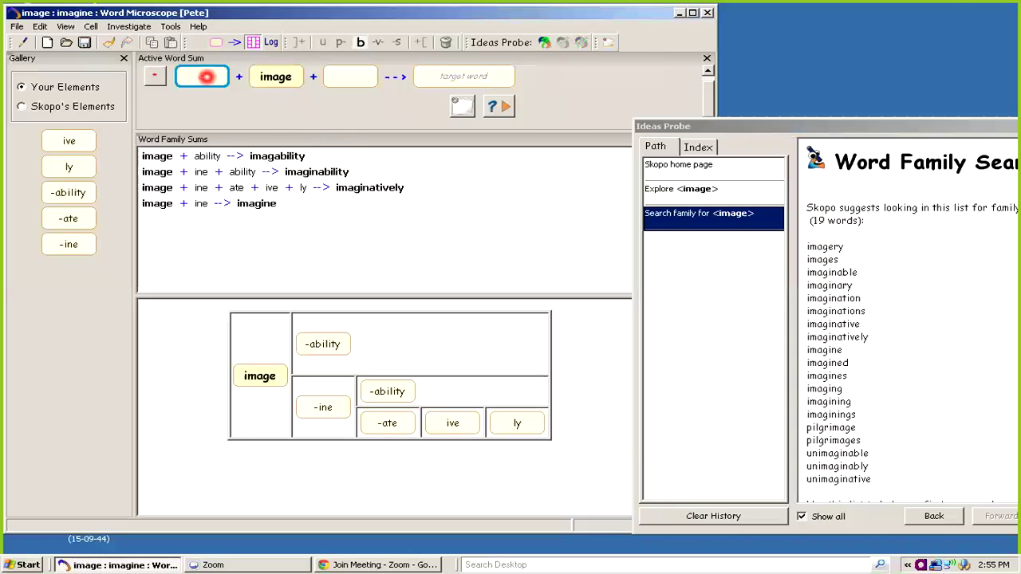
text(un)
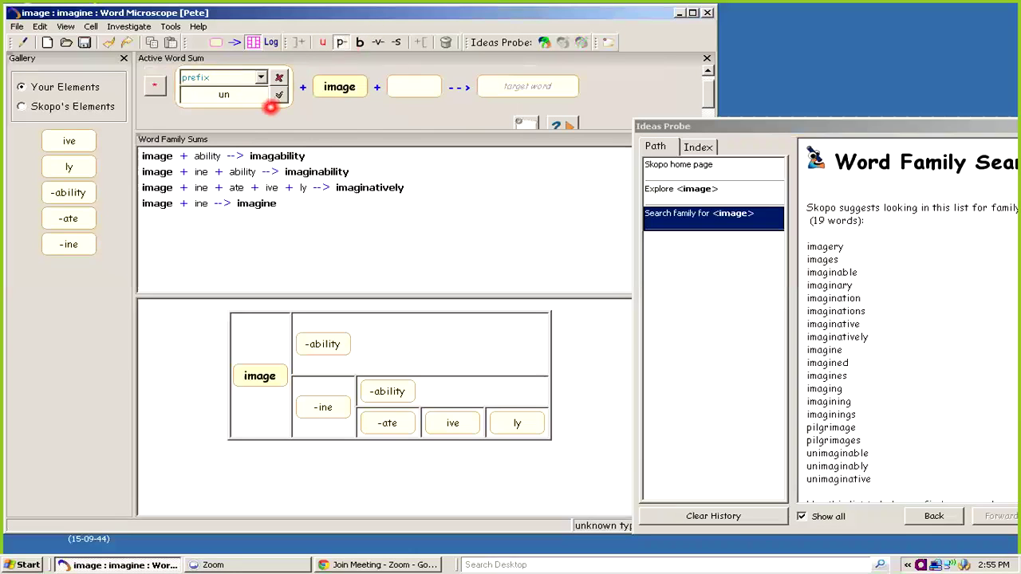
click(275, 95)
Step: Enter ably in the empty cell after image in the new word sum
click(334, 84)
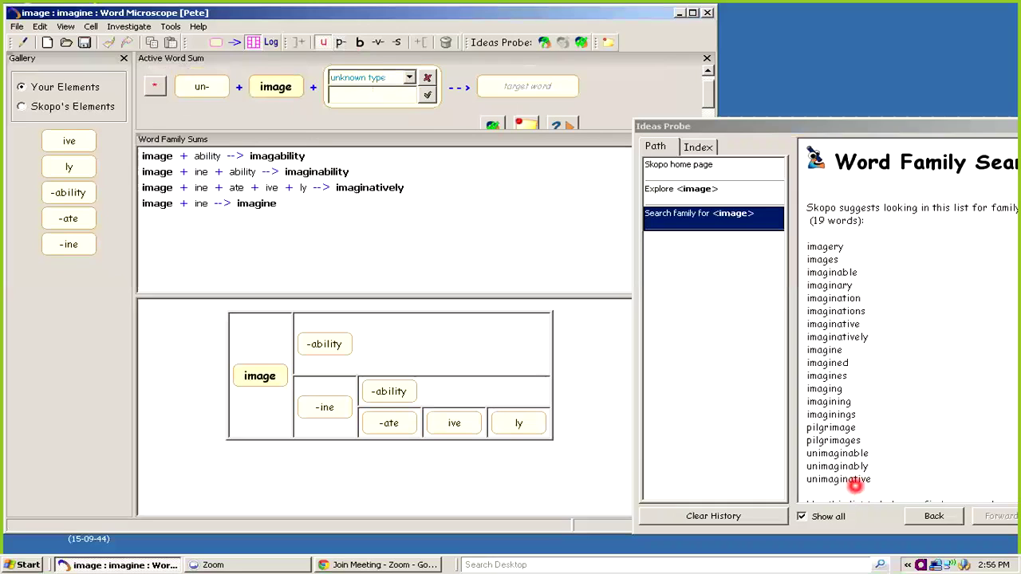
click(540, 227)
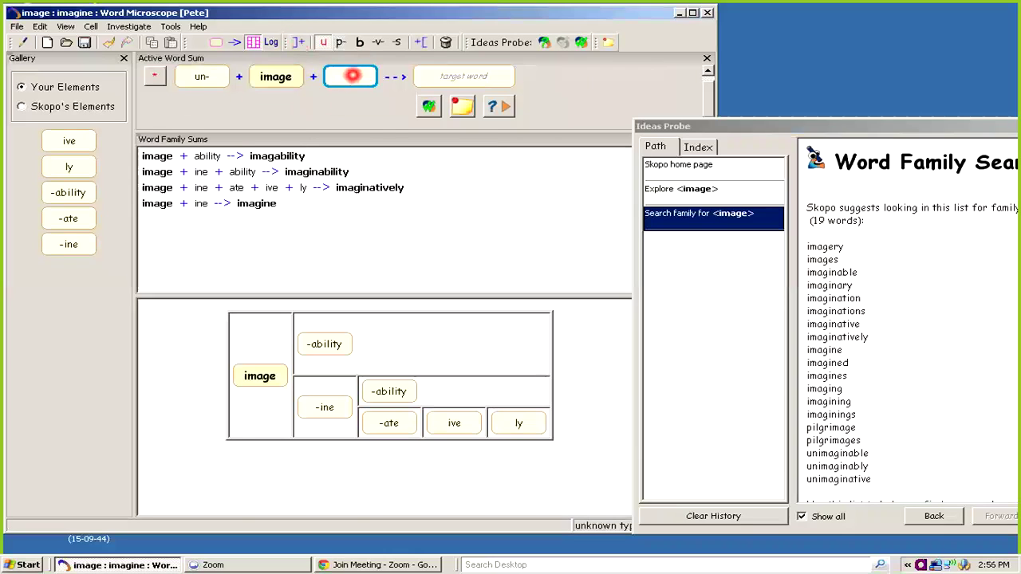
click(352, 76)
text(ably)
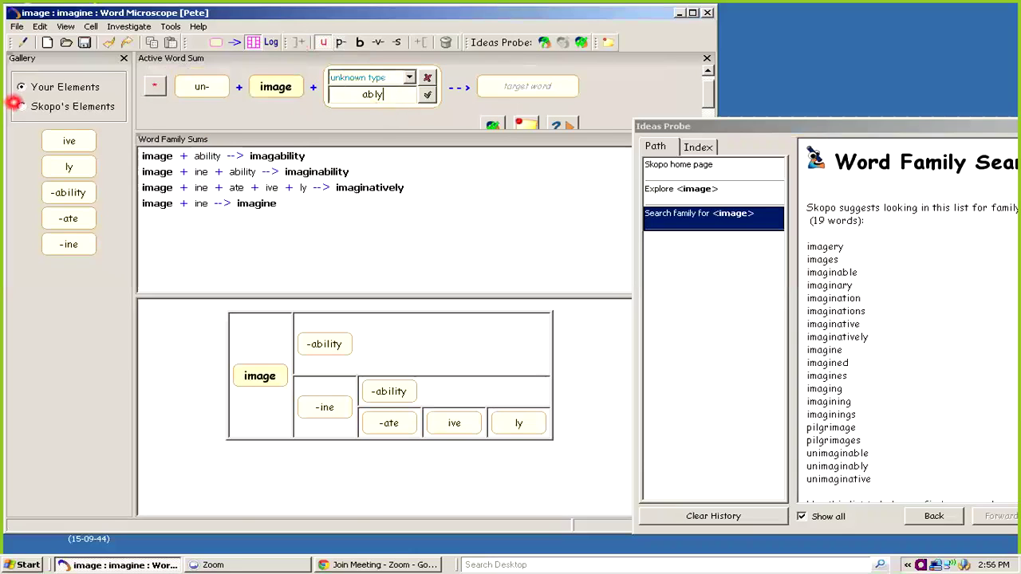
key(Return)
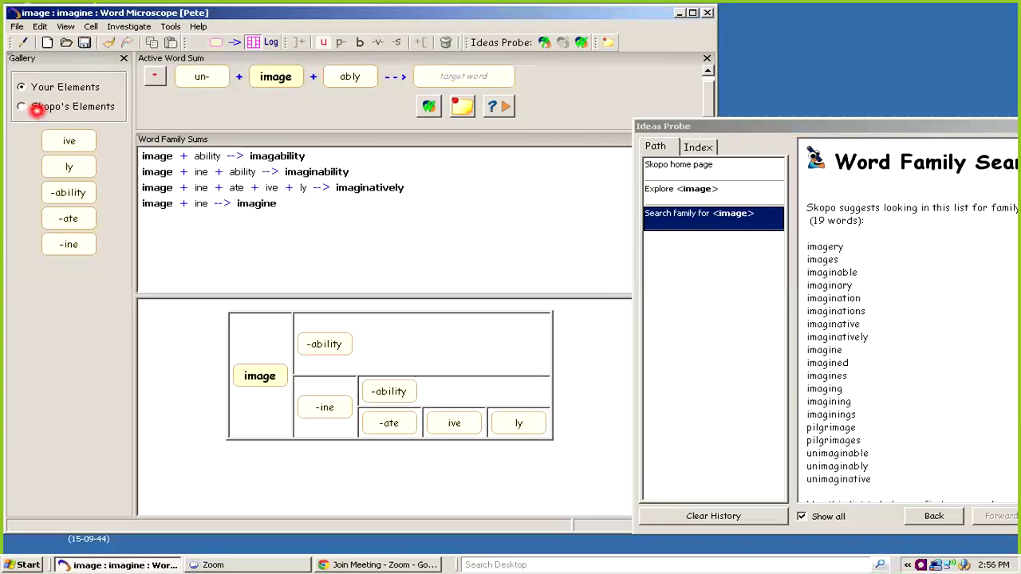
Step: Show Skopo's elements in the gallery and try to place the suffix -ably in the cell after image
click(22, 106)
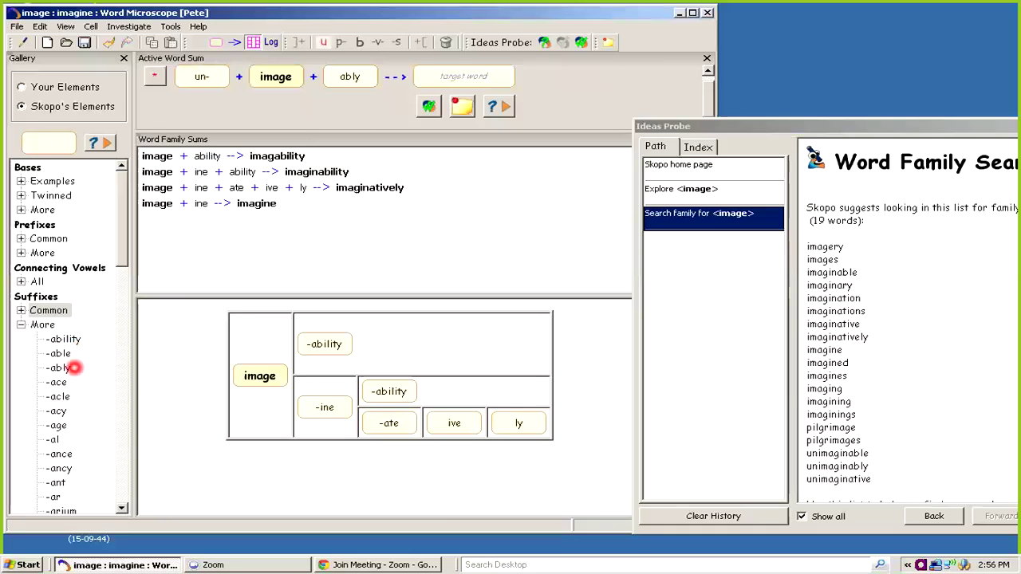
drag(71, 368, 361, 76)
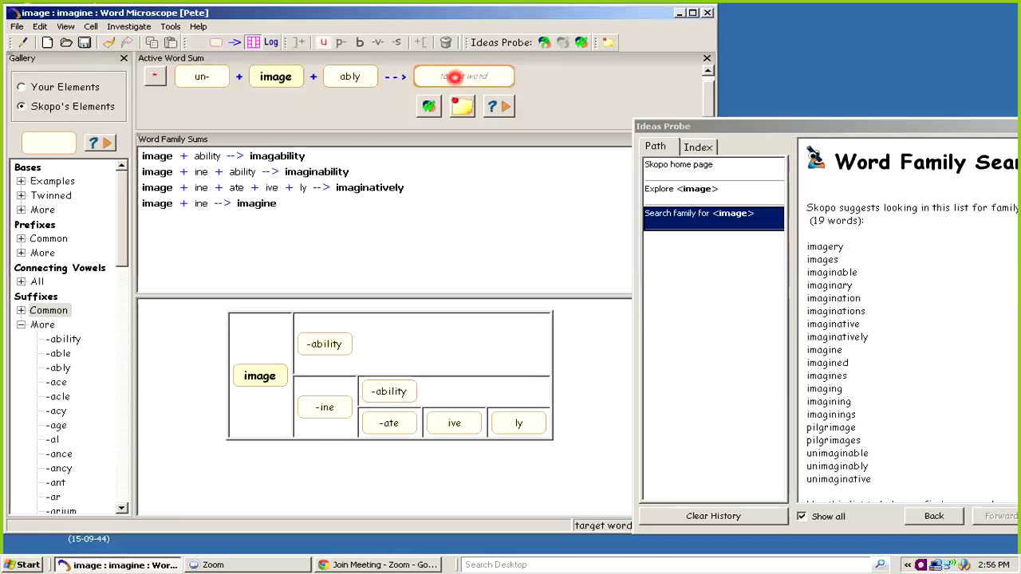
Step: Set the target word to unimagably and post the completed sum to the word family sums
click(452, 77)
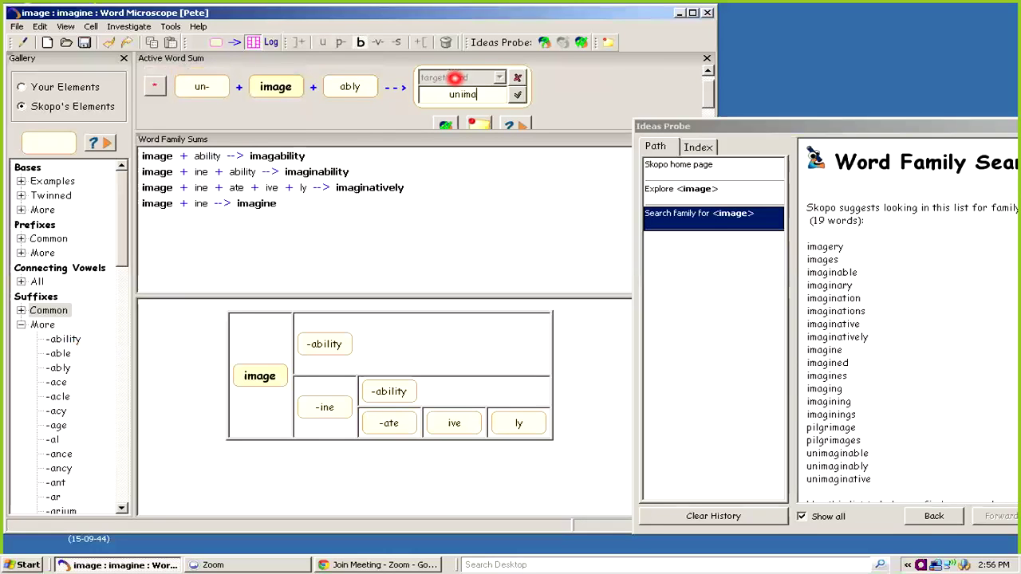
text(unimagably)
click(517, 95)
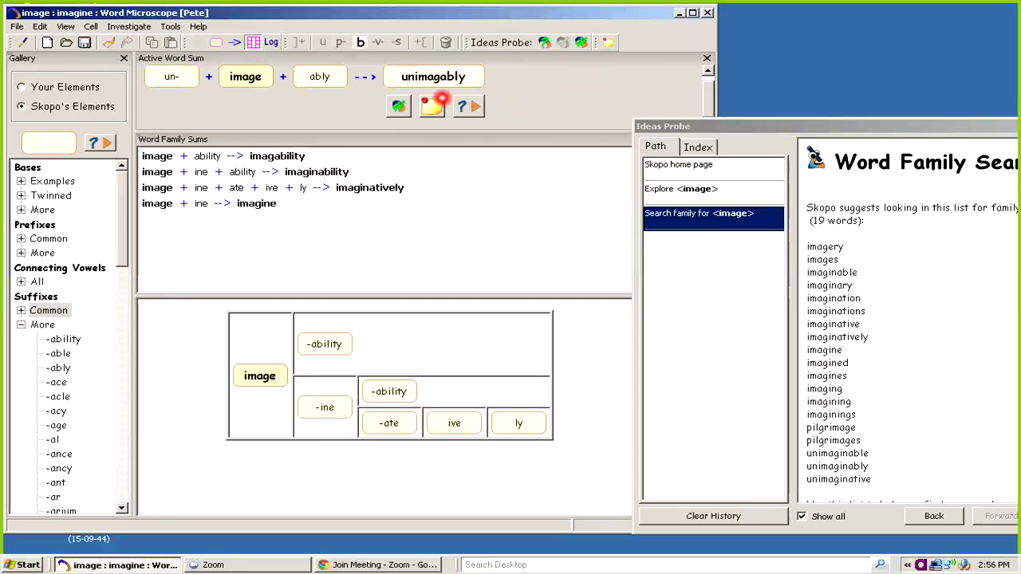
click(432, 108)
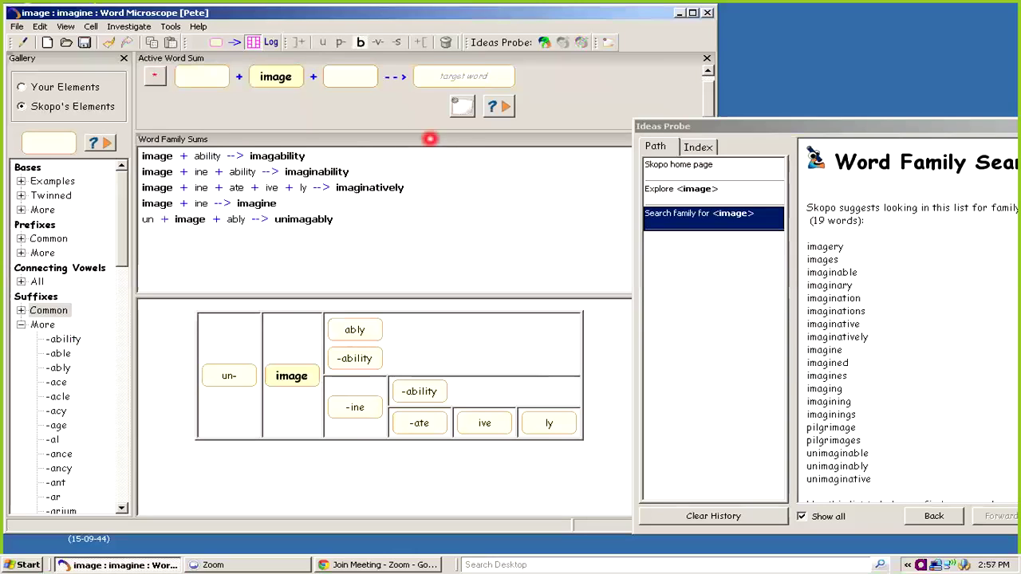
Step: Open the findings log and move the Ideas Probe aside so the log's display options are uncovered
click(252, 69)
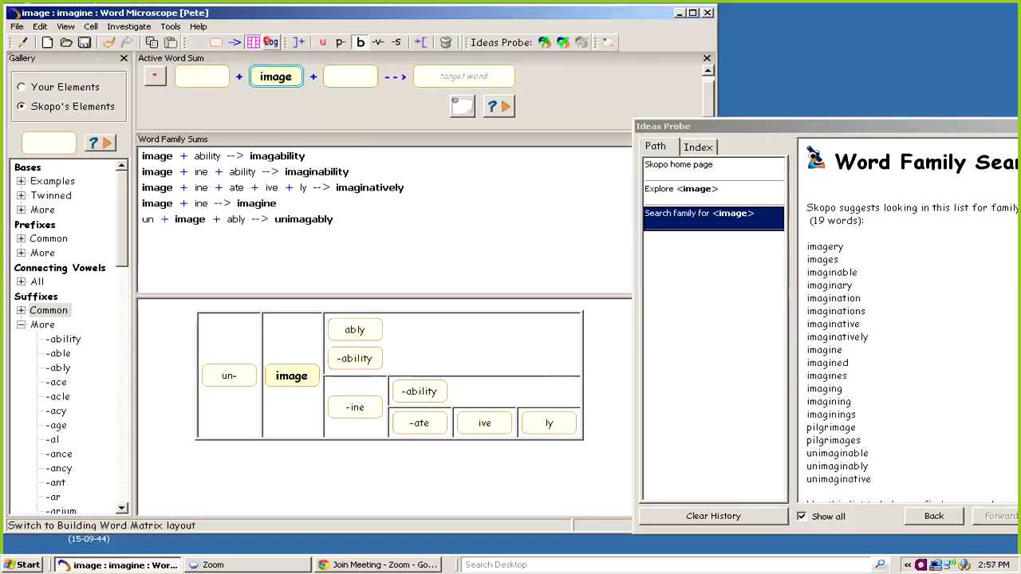
click(266, 41)
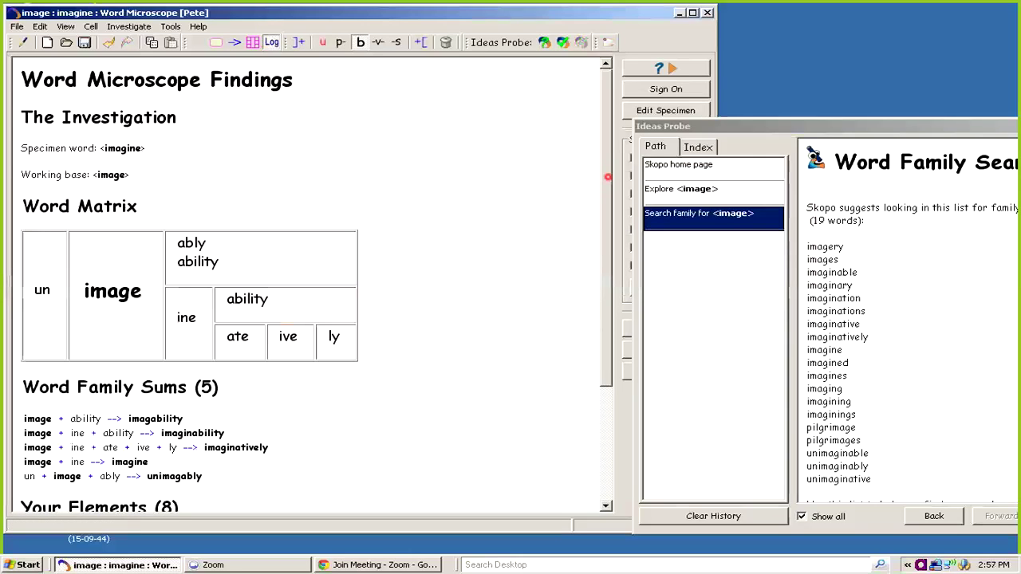
click(713, 125)
drag(714, 125, 864, 121)
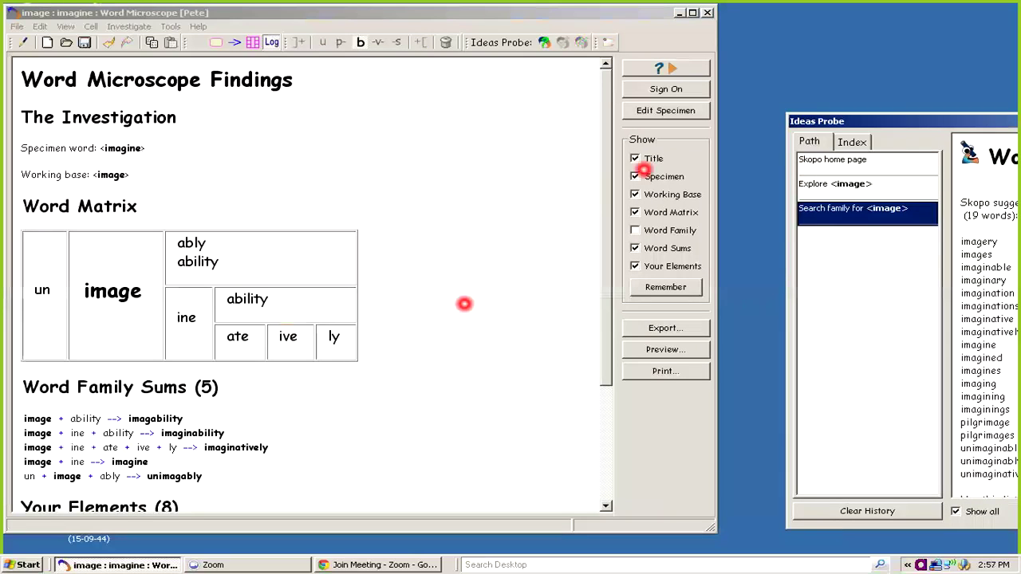
Step: Include the Word Family section in the findings log and examine it
drag(606, 191, 610, 140)
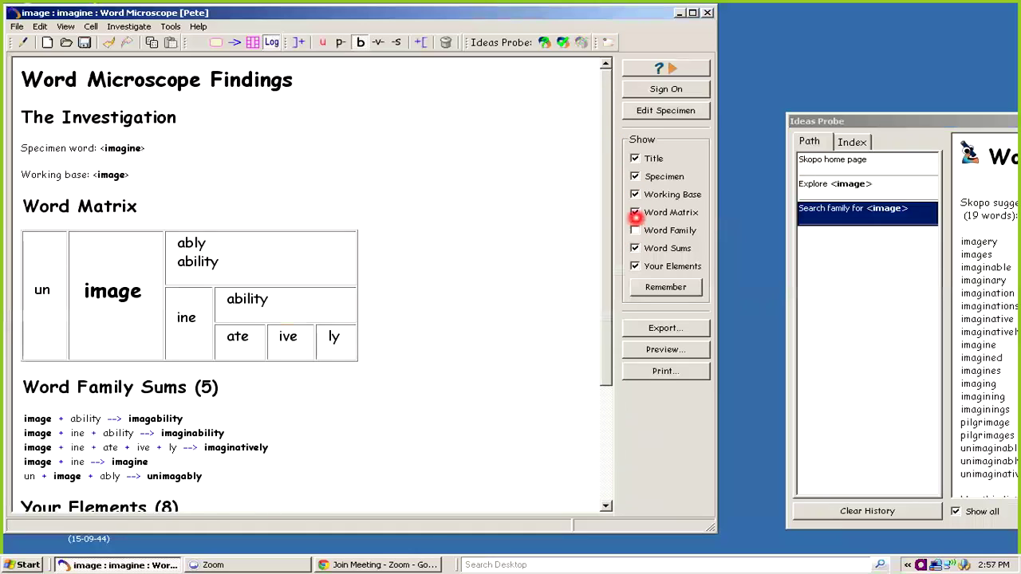
click(635, 229)
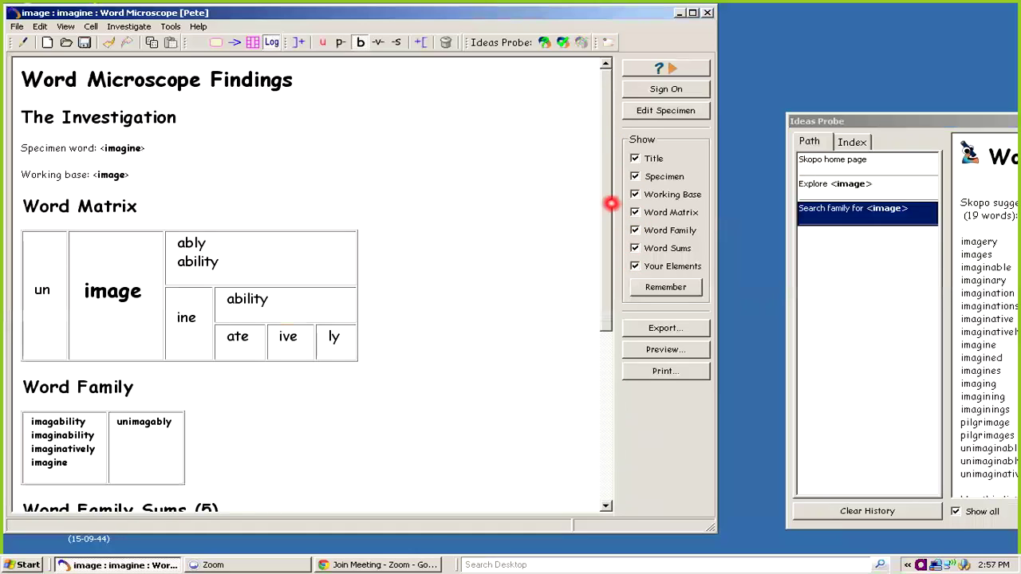
drag(606, 206, 609, 273)
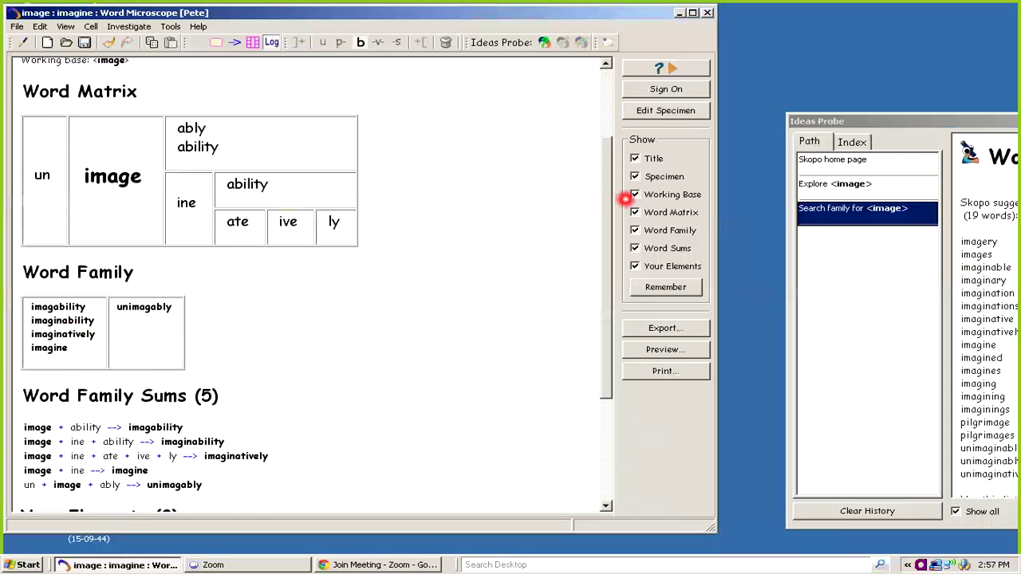
Step: Hide the Word Family, Working Base and Specimen sections in the findings log
click(634, 229)
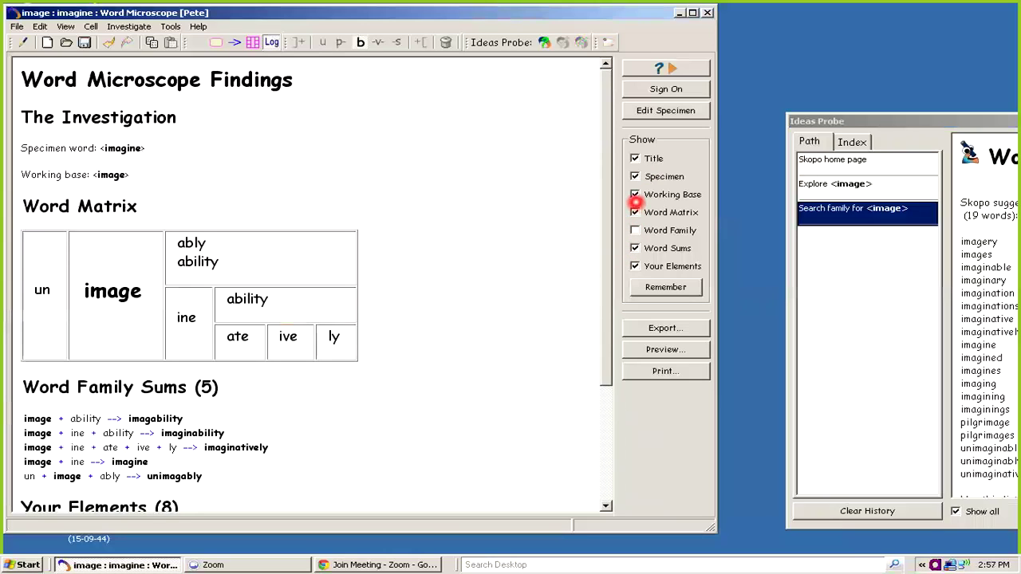
click(635, 194)
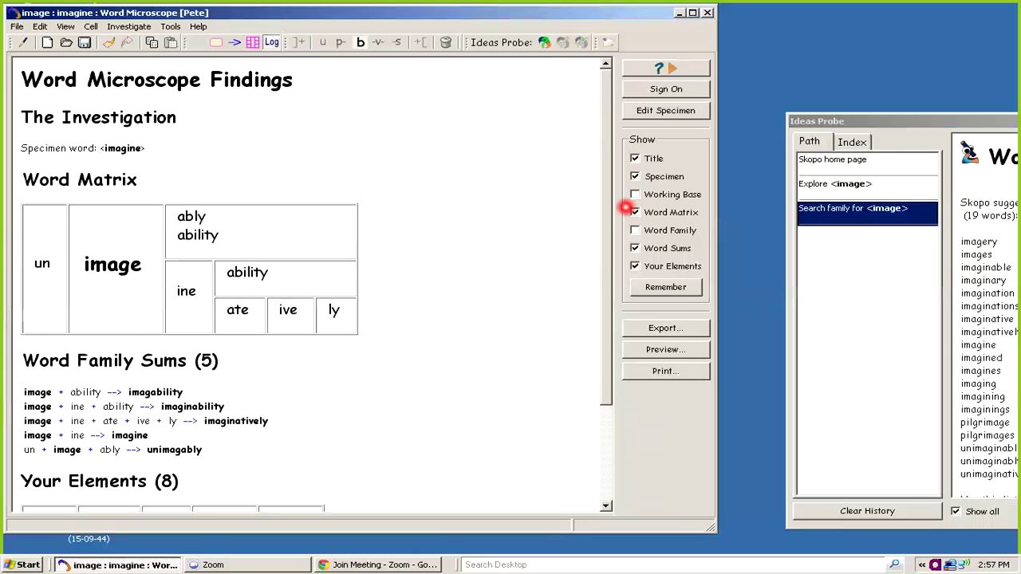
click(635, 175)
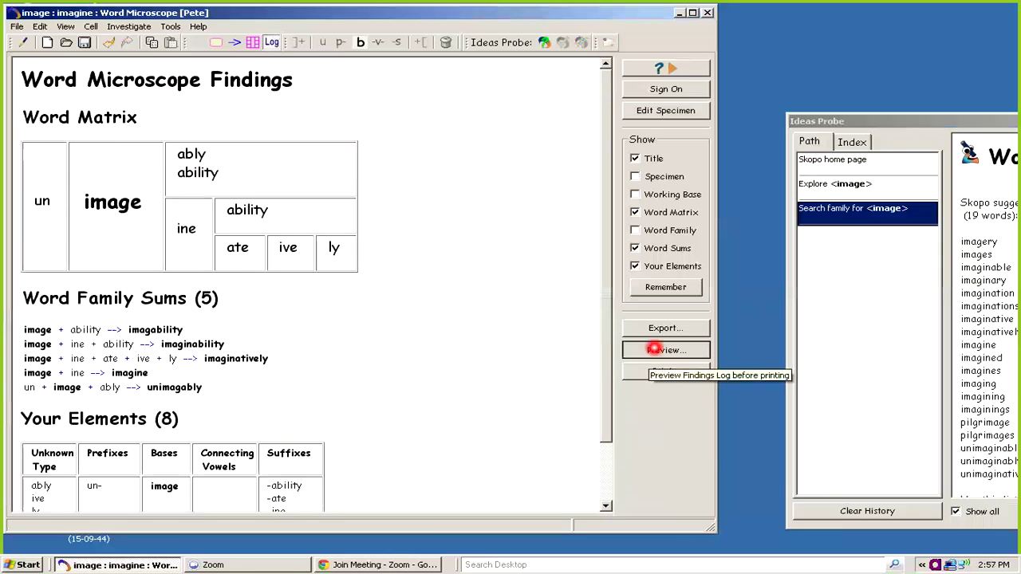
Step: Preview the findings log as it will print, check it down to the elements table, and close the preview
click(654, 350)
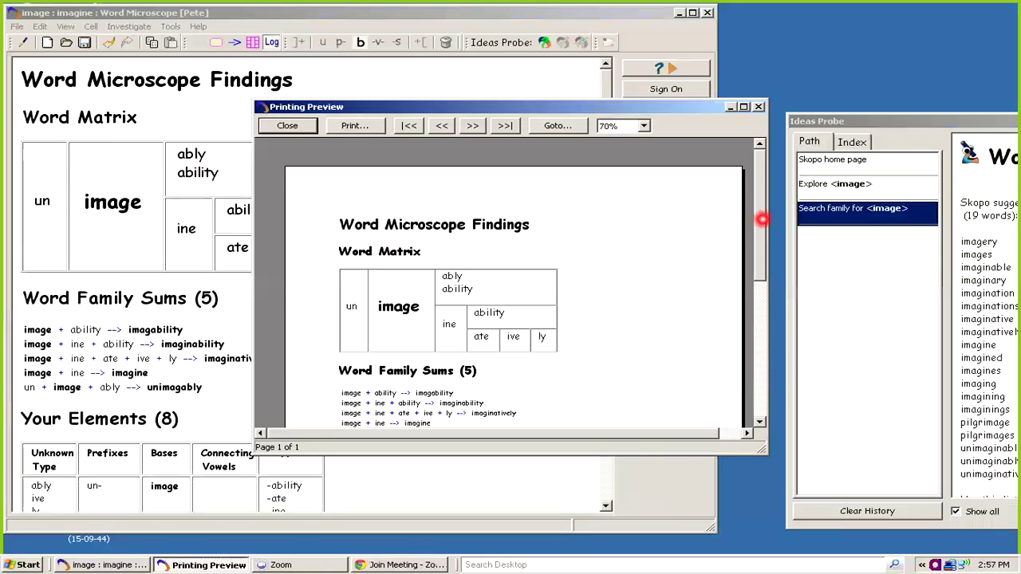
drag(762, 218, 753, 292)
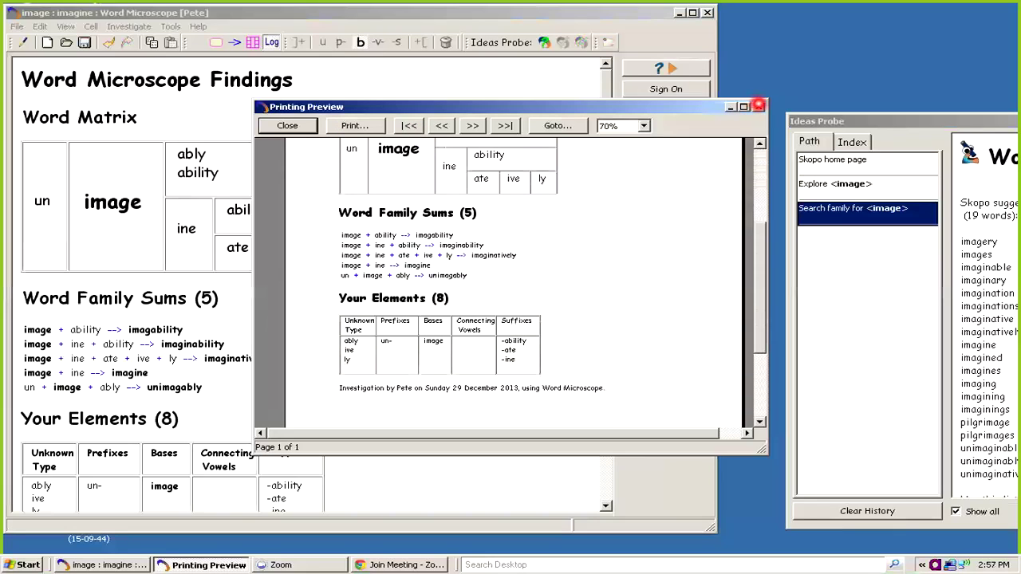
click(759, 105)
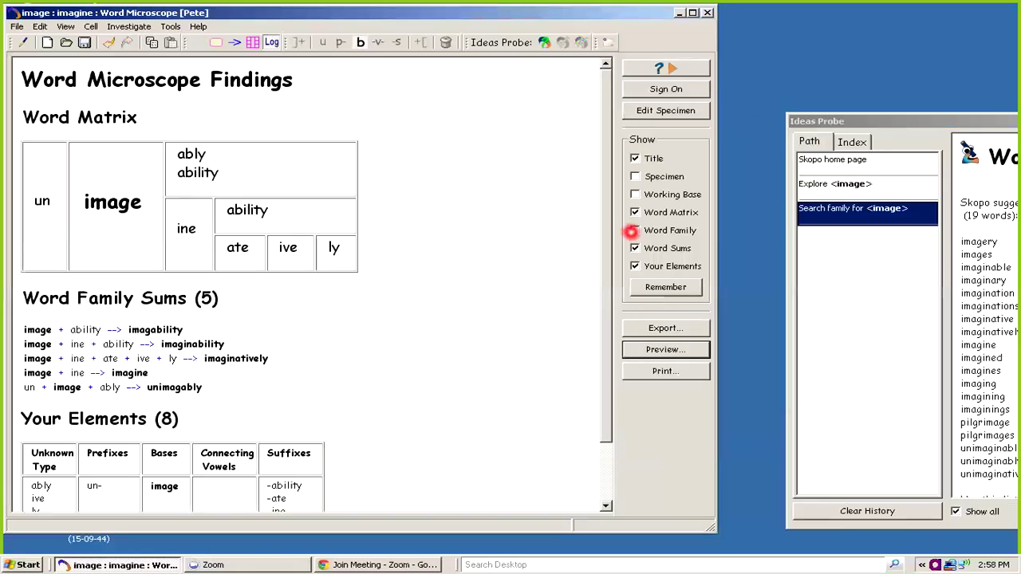
Step: Show the Word Family, Working Base and Specimen sections in the findings log again and review the whole log
click(631, 230)
click(636, 195)
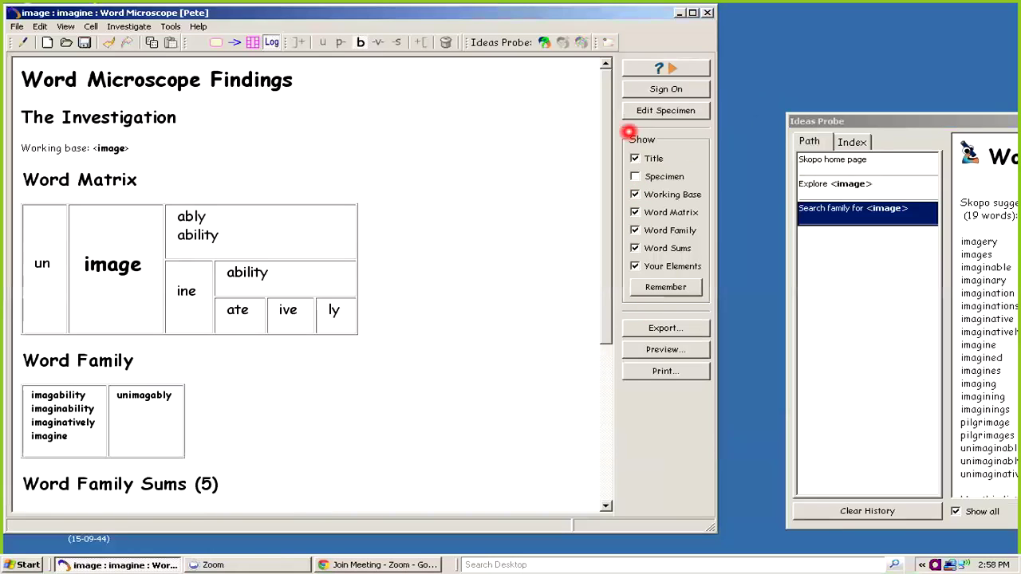
click(636, 177)
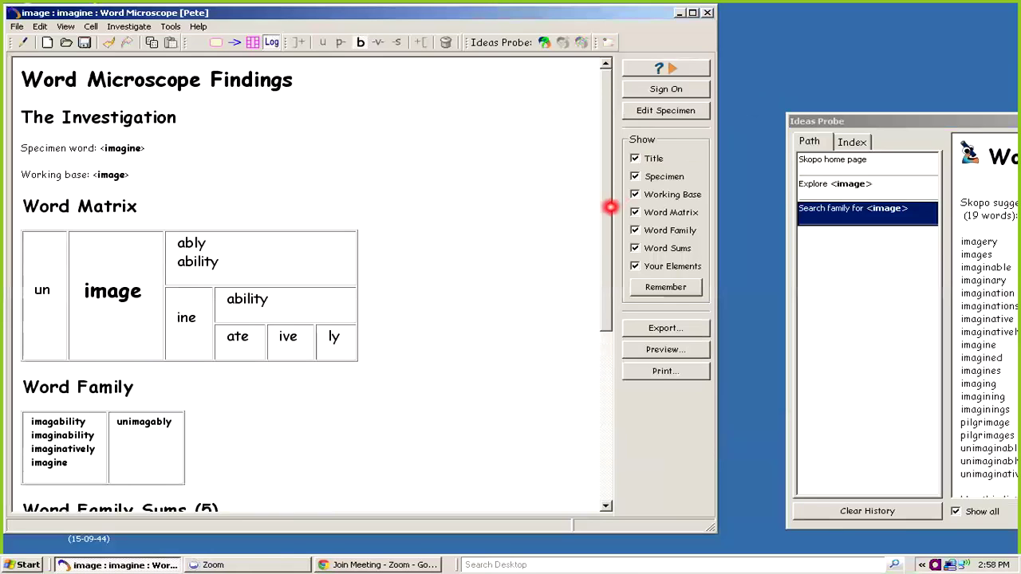
drag(605, 210, 596, 392)
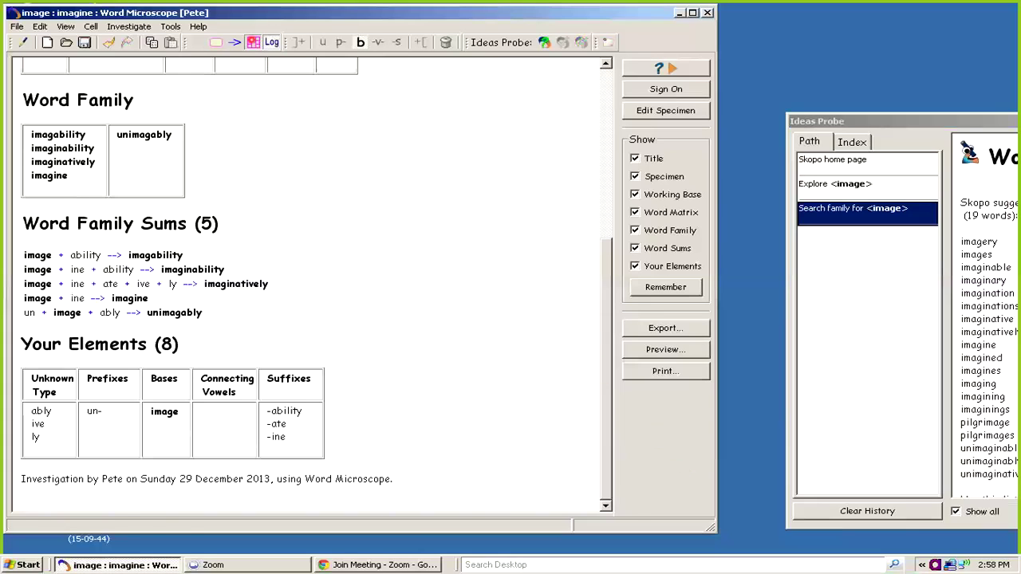
Step: Return to the Building Word Matrix layout and enter ine as a suffix in the empty cell after image
click(253, 42)
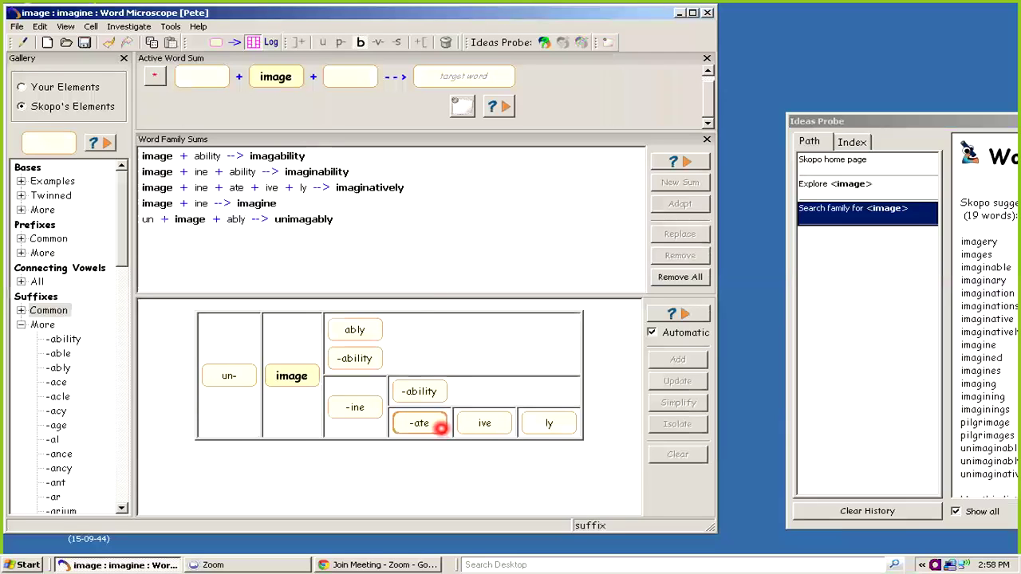
click(345, 80)
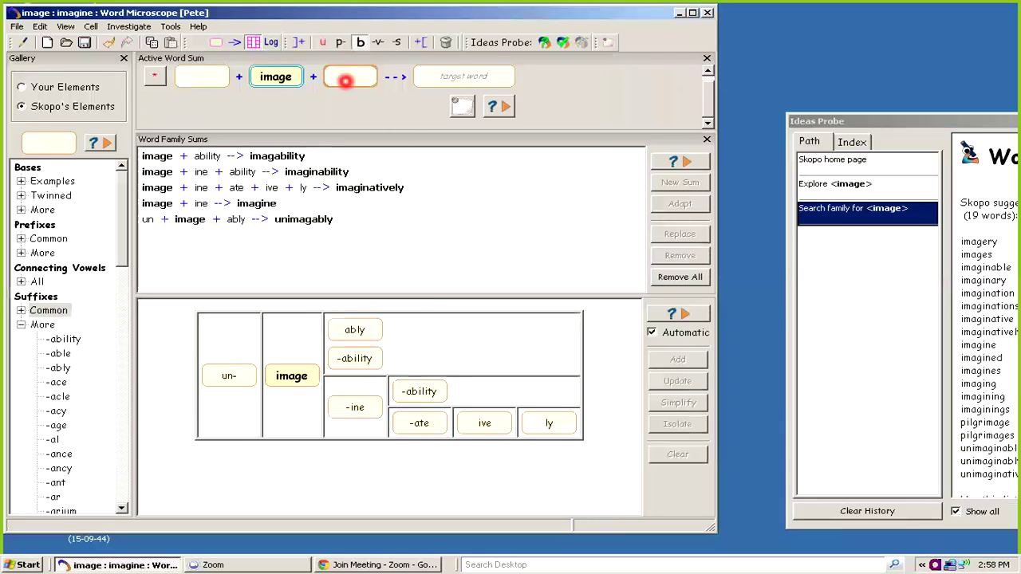
click(346, 76)
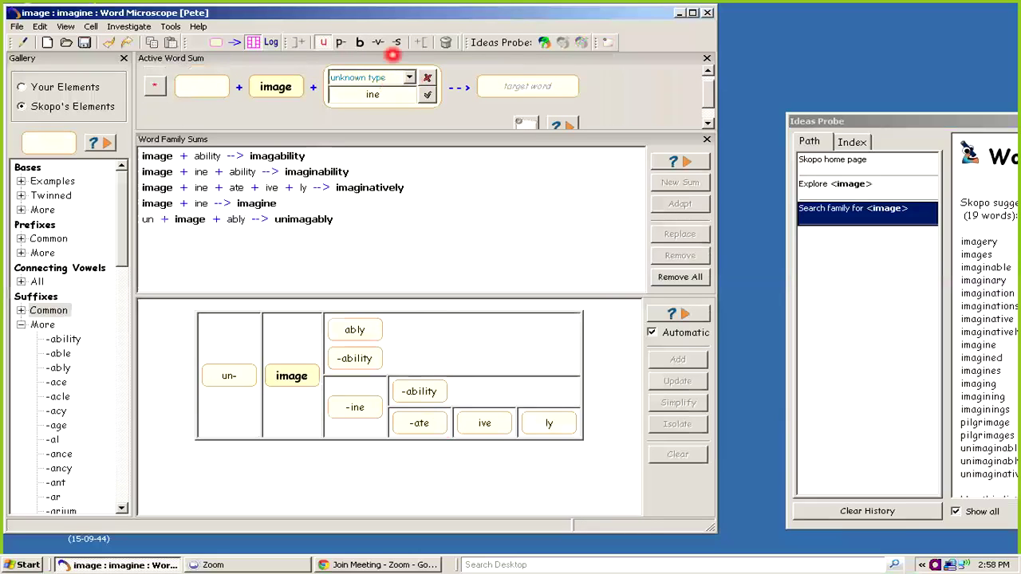
click(397, 42)
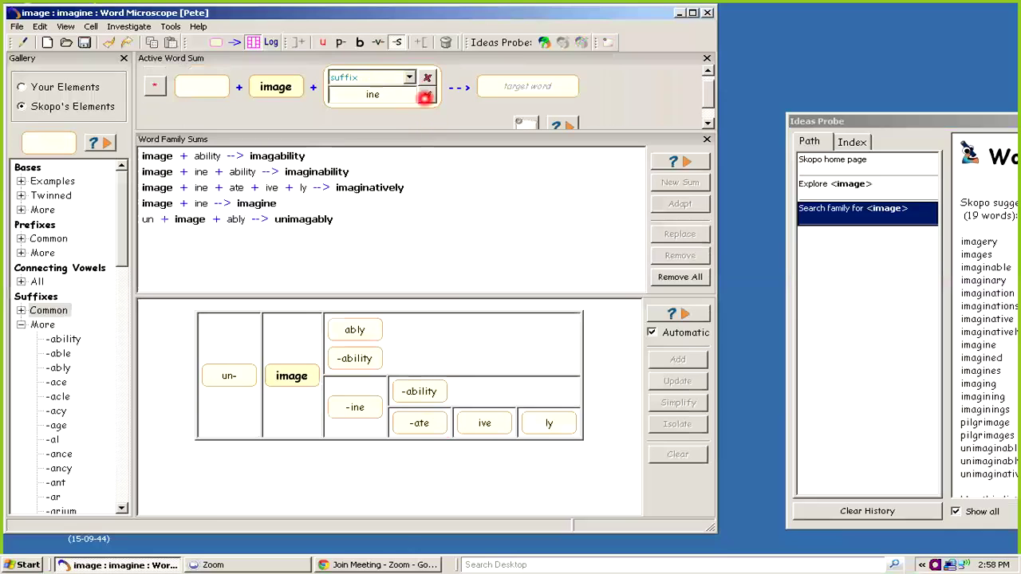
click(427, 94)
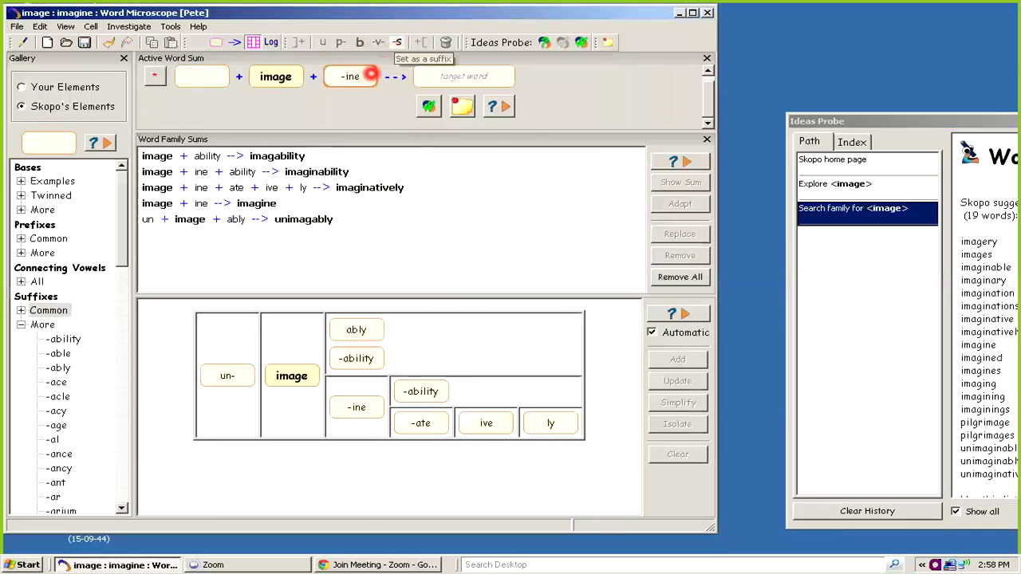
Step: Add a cell after -ine in the active word sum and enter ed
right_click(363, 76)
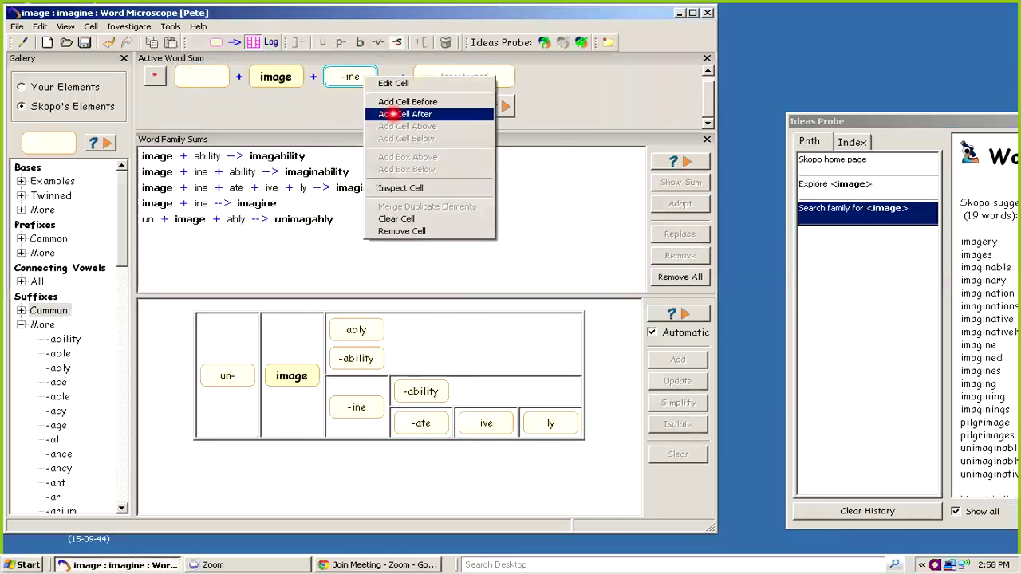
click(391, 114)
click(429, 76)
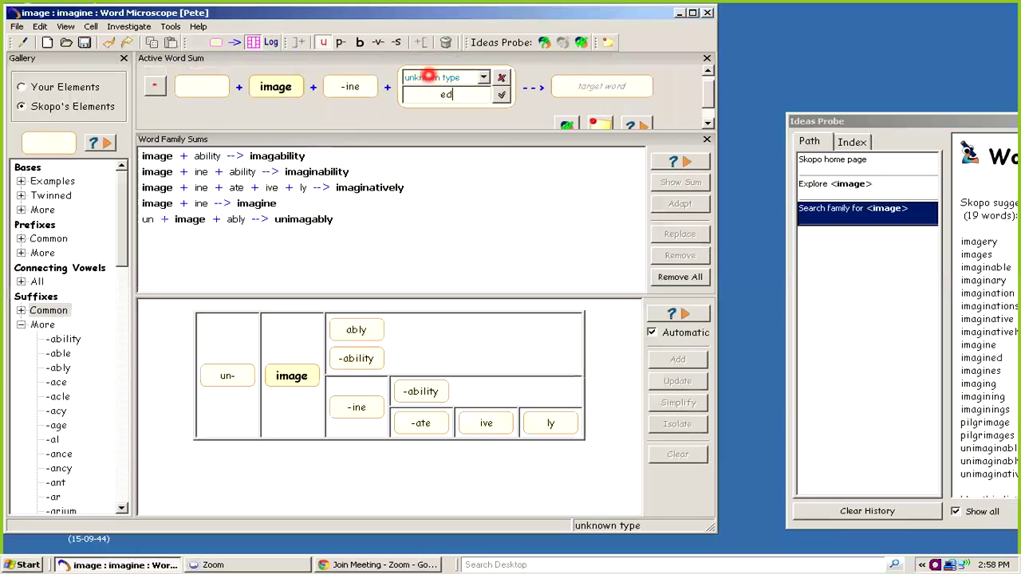
click(500, 95)
Step: Set the target word to imagined and post the completed sum to the word family sums
click(536, 85)
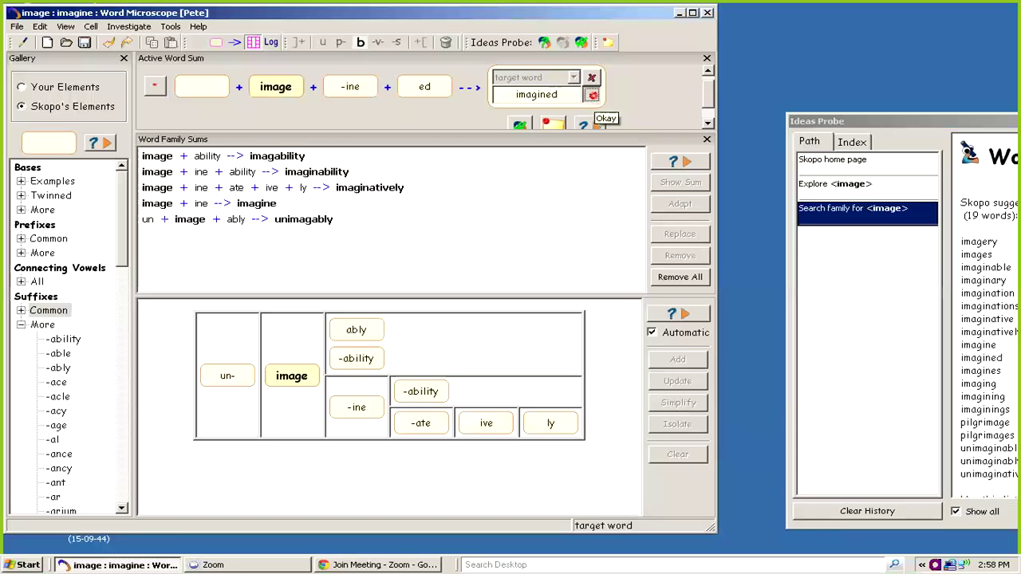
click(591, 94)
click(514, 106)
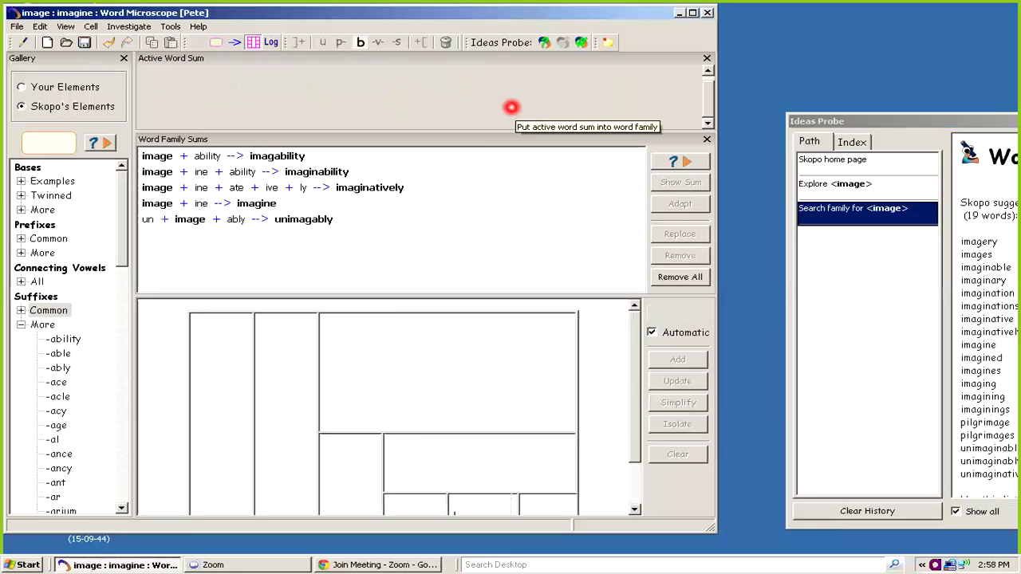
Step: Check the updated word matrix and the findings log, and return to the Building Word Matrix layout
drag(633, 322, 636, 348)
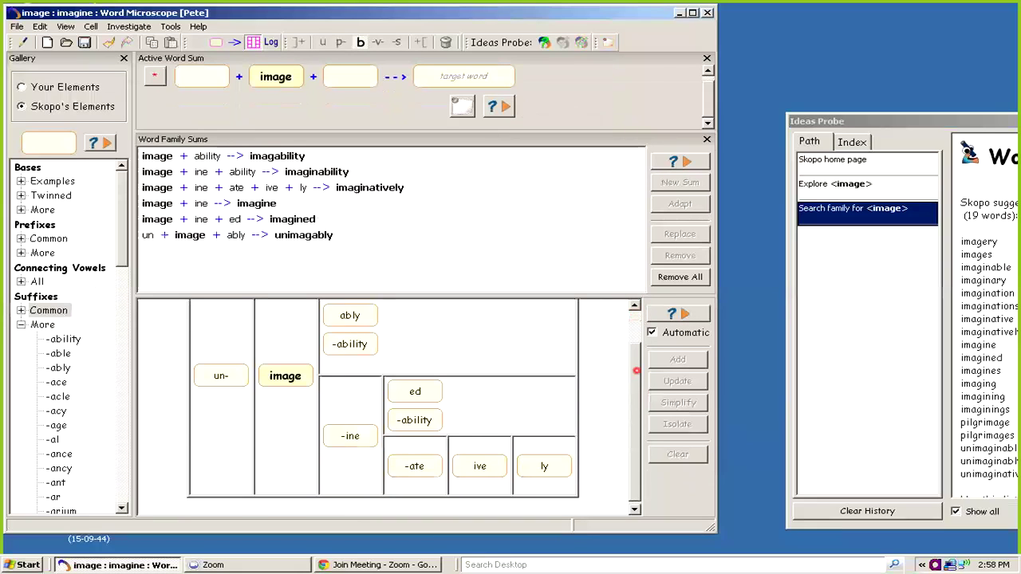
click(272, 41)
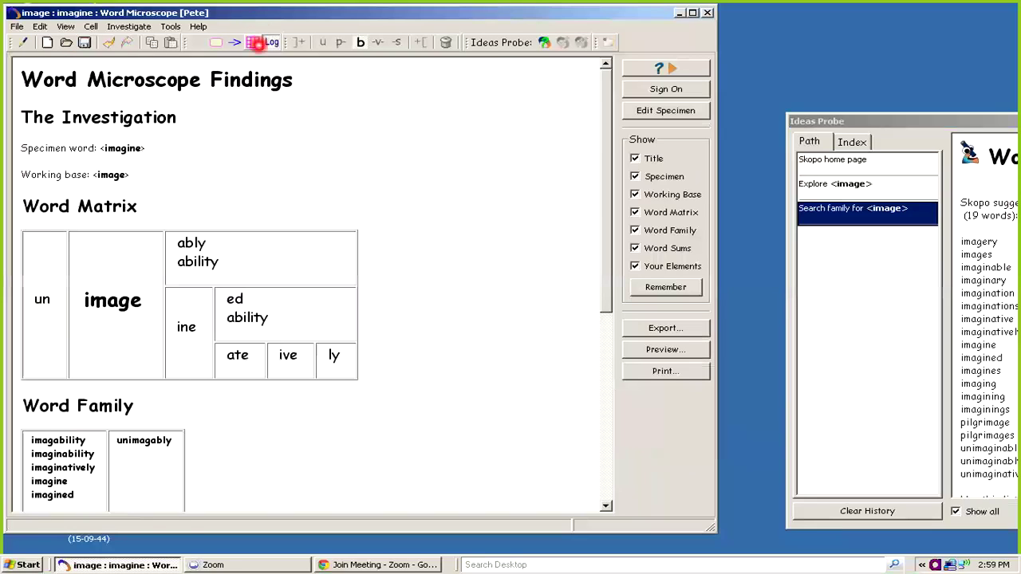
click(258, 43)
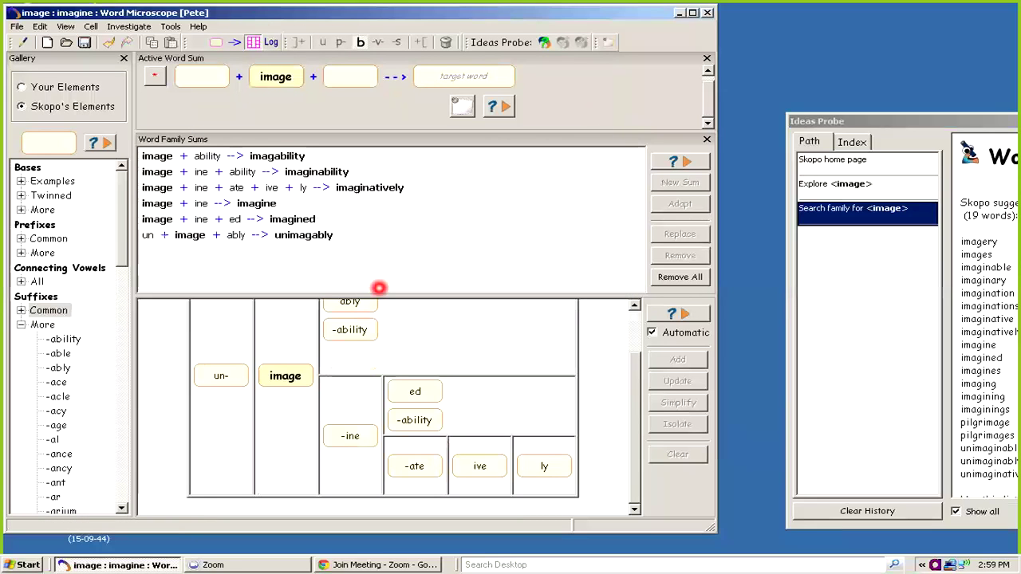